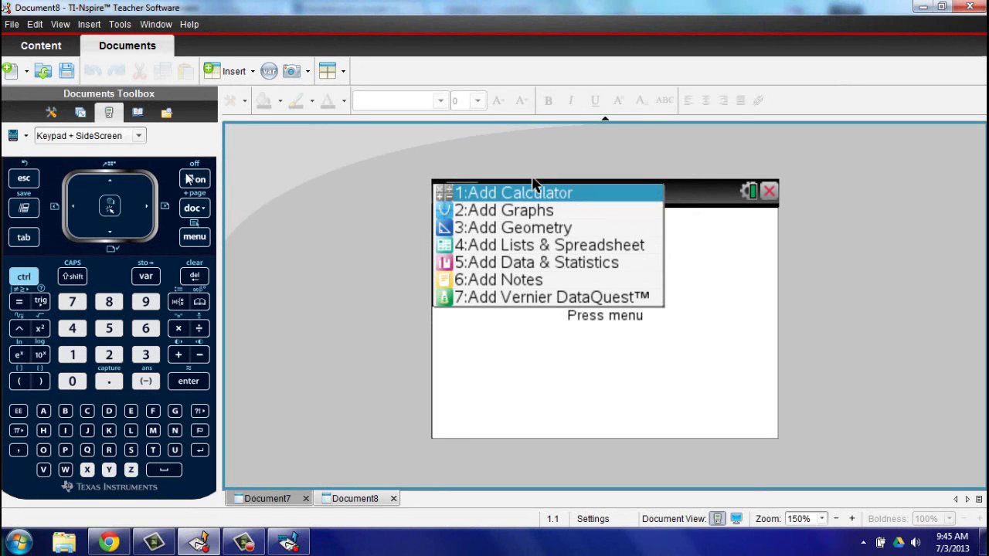
# Bring up the handheld home screen listing Scratchpad and Documents
pyautogui.click(194, 180)
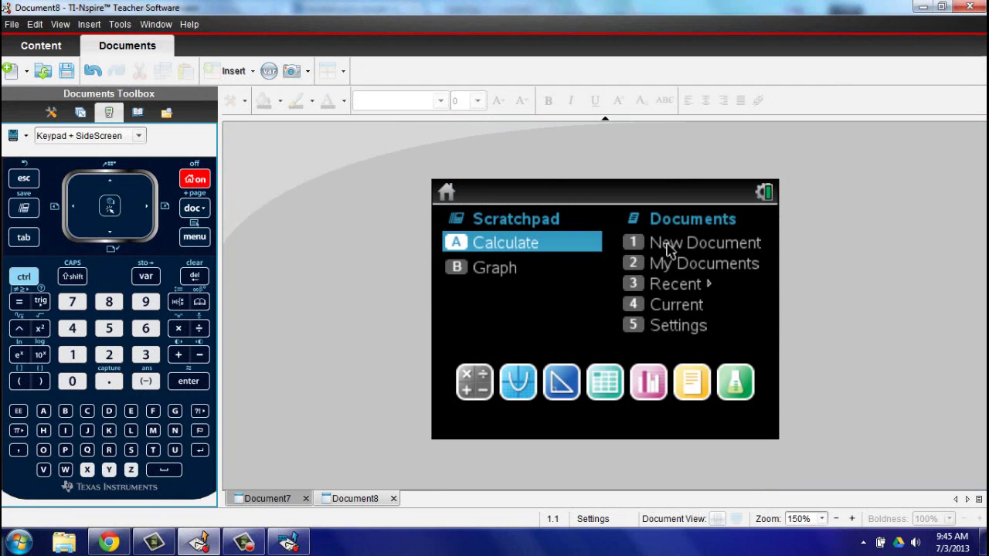
# Add Calculator, Graphs and Geometry pages to a new document
pyautogui.click(471, 384)
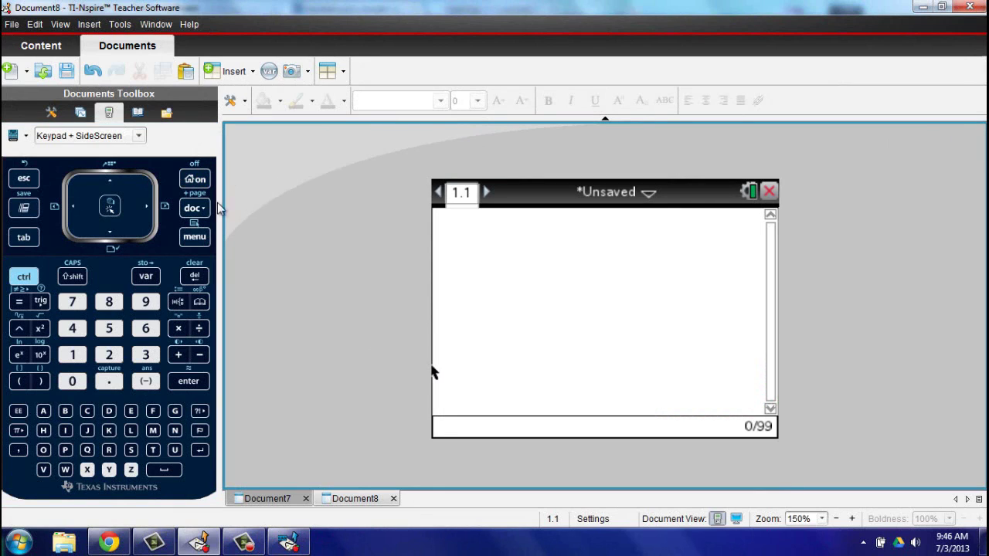
pyautogui.click(196, 180)
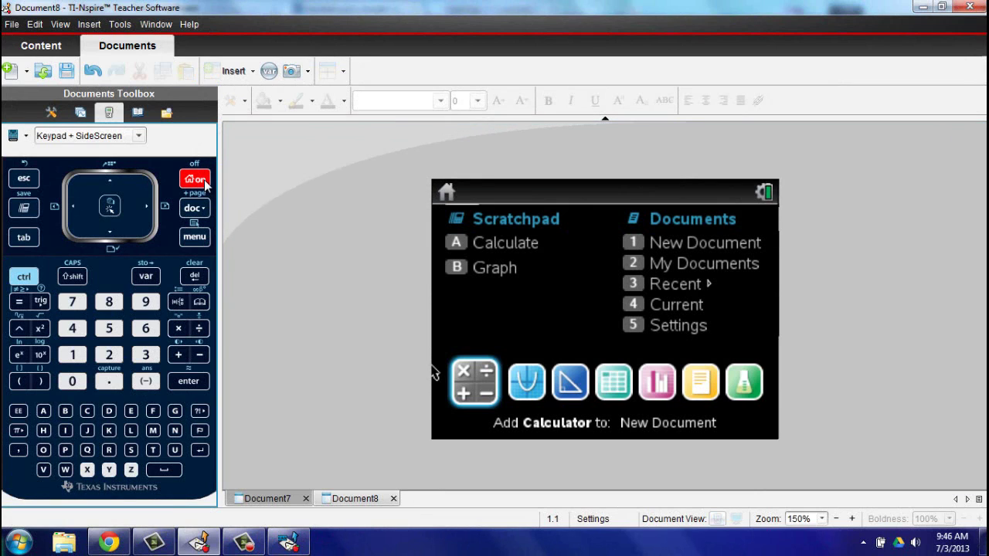
pyautogui.click(531, 380)
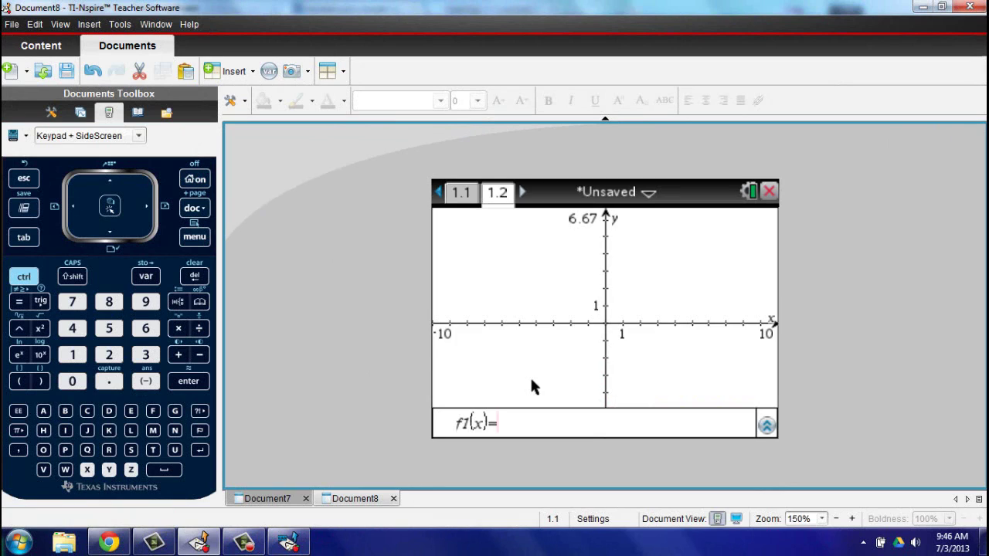
pyautogui.click(202, 185)
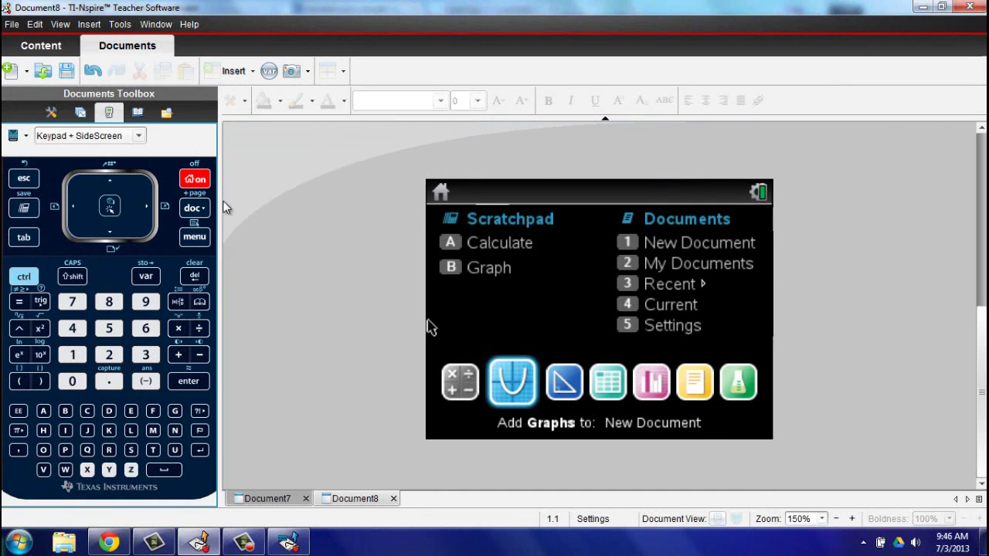
pyautogui.click(566, 392)
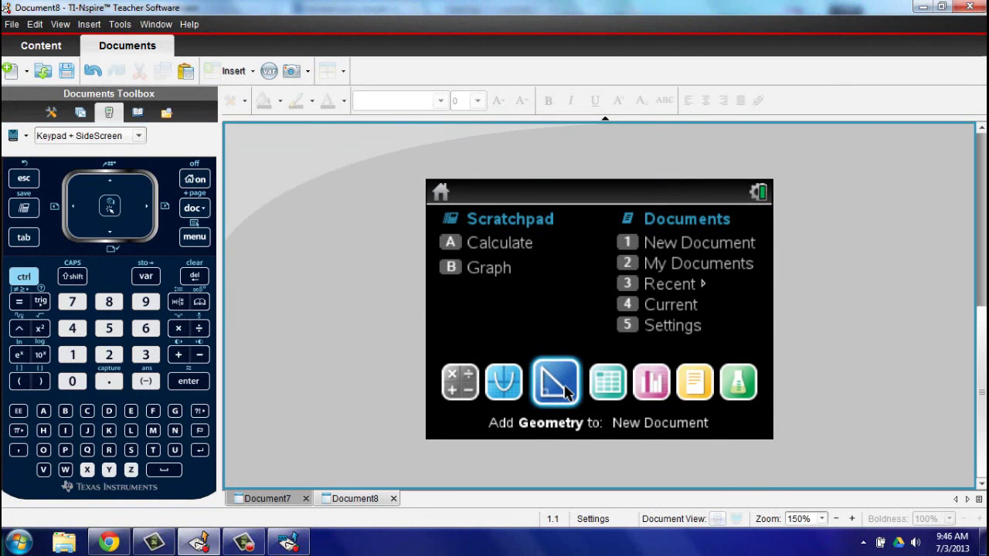
pyautogui.click(566, 393)
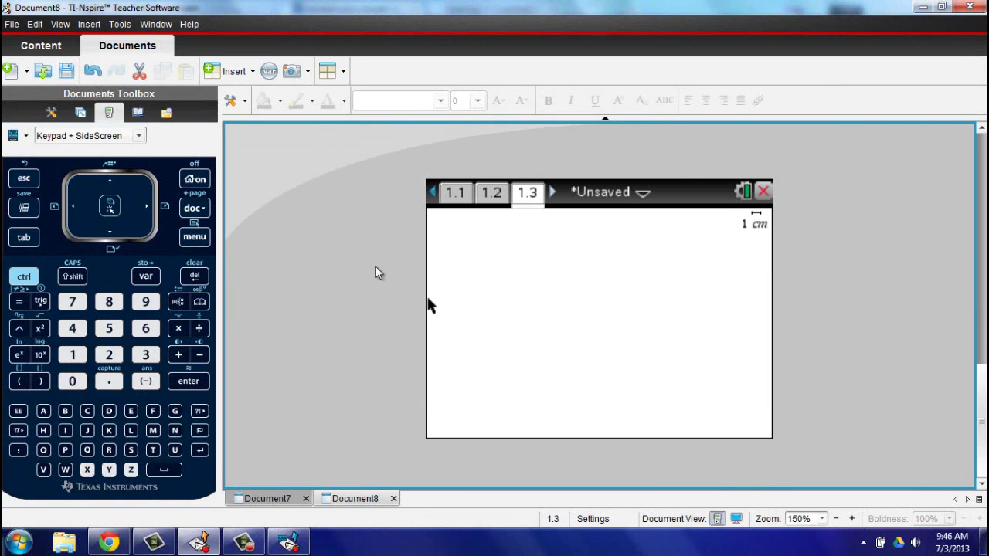
# View all three pages in the page sorter and select Calculator page 1.1
pyautogui.click(24, 275)
pyautogui.click(114, 184)
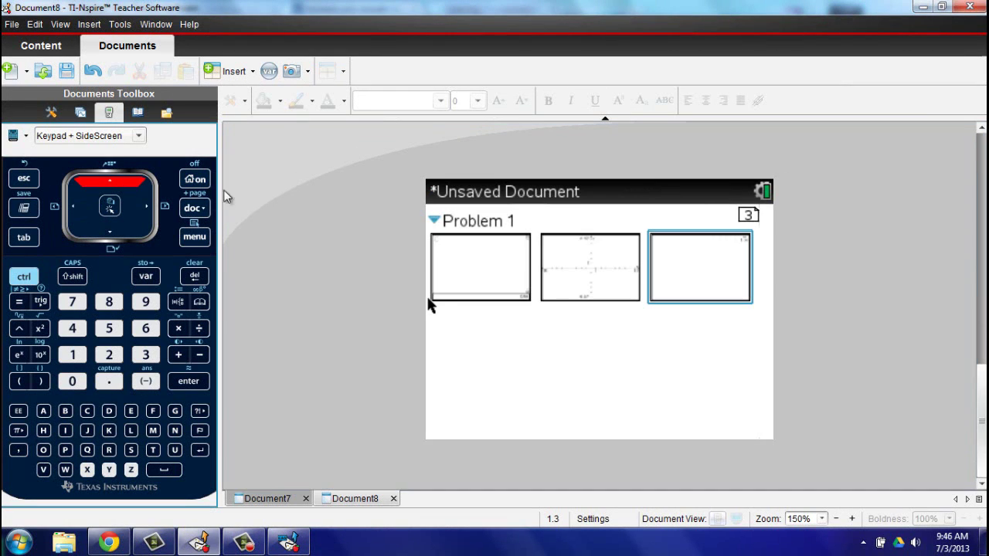
pyautogui.click(492, 255)
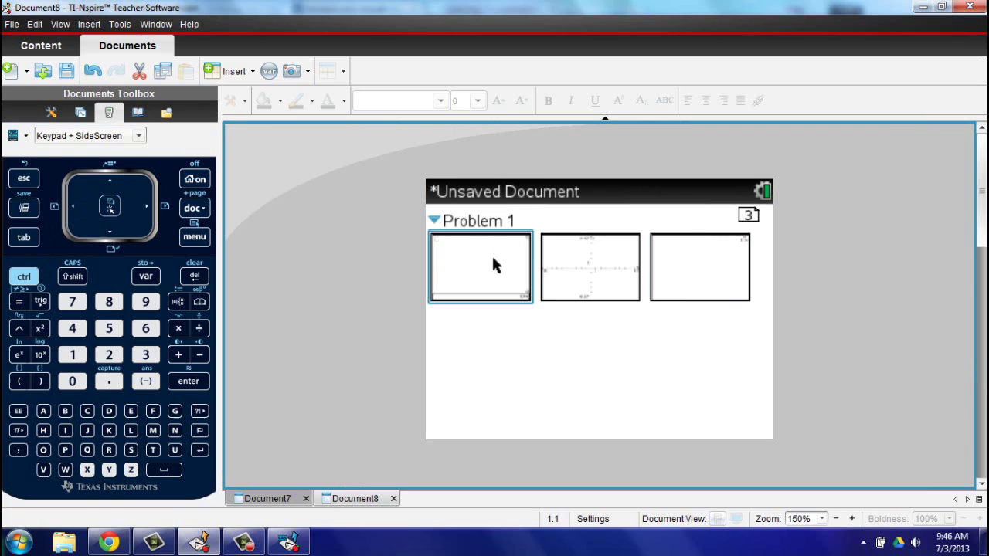
# Open page 1.1 full size and evaluate 9/6 to get 3/2
pyautogui.doubleClick(492, 259)
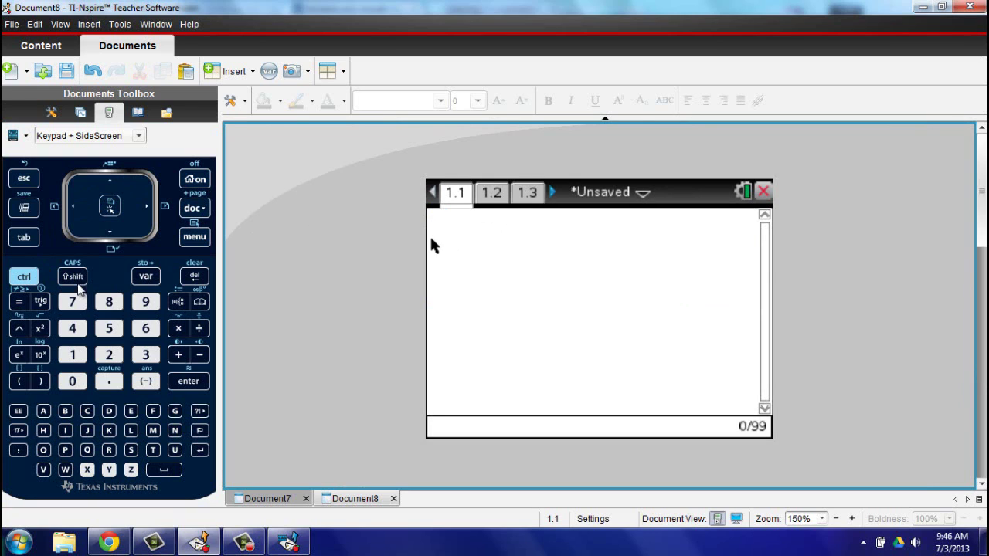
pyautogui.click(158, 305)
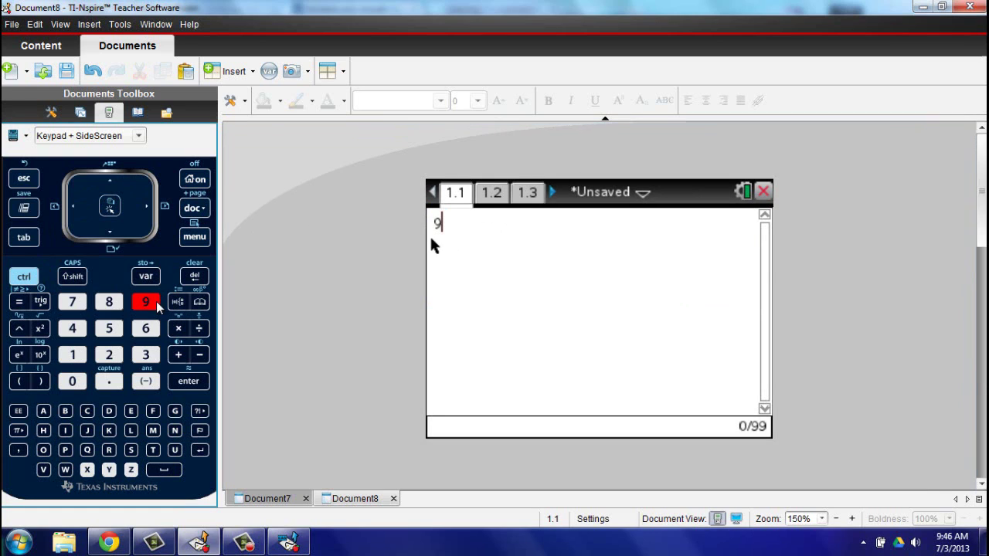
pyautogui.click(198, 328)
pyautogui.click(146, 328)
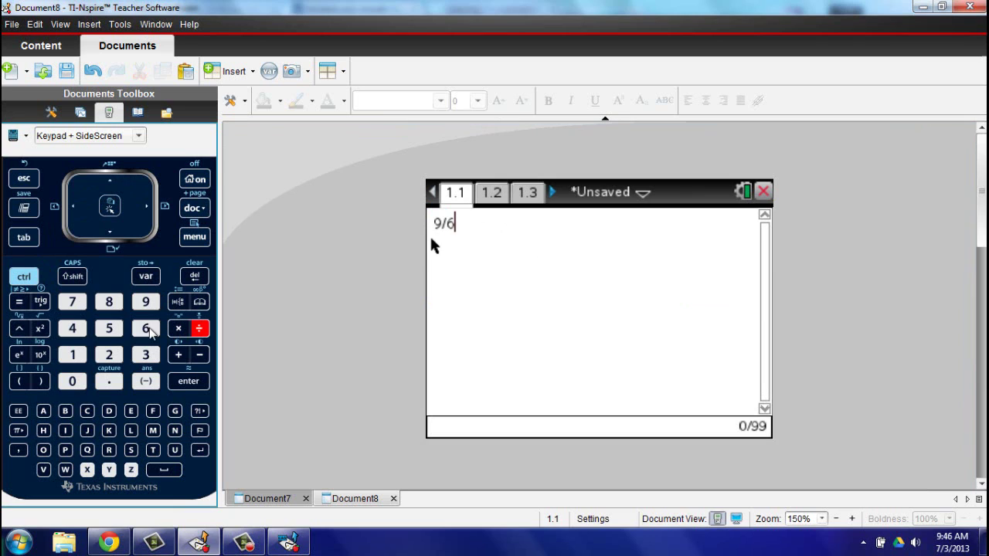
pyautogui.click(188, 380)
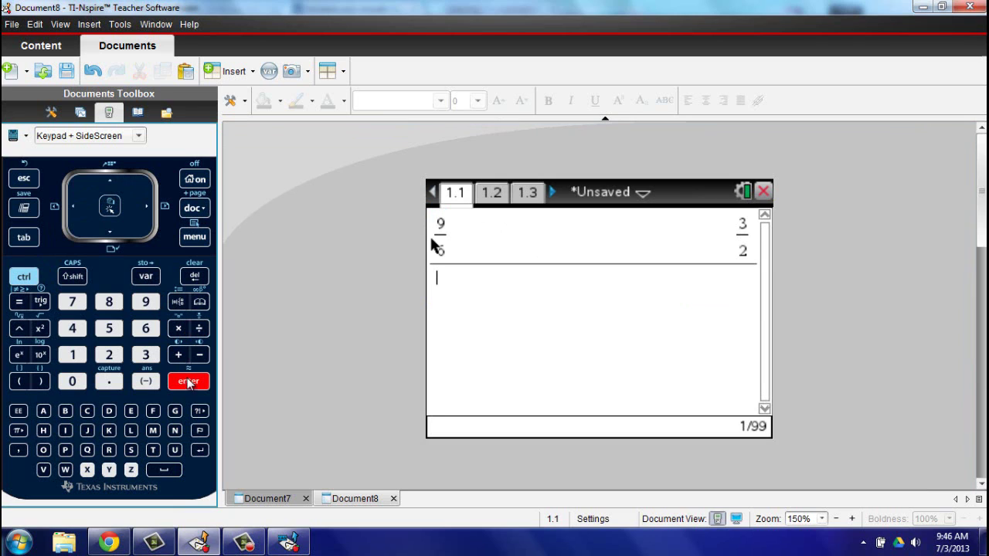
# Insert a fraction template with numerator 8·√(4²), leaving the denominator empty
pyautogui.click(176, 302)
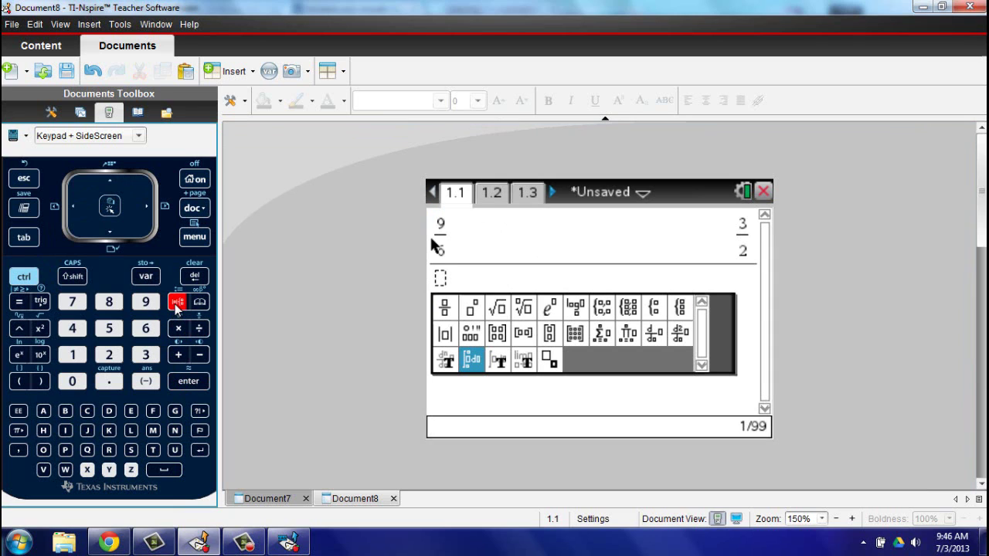
pyautogui.click(445, 309)
pyautogui.click(445, 309)
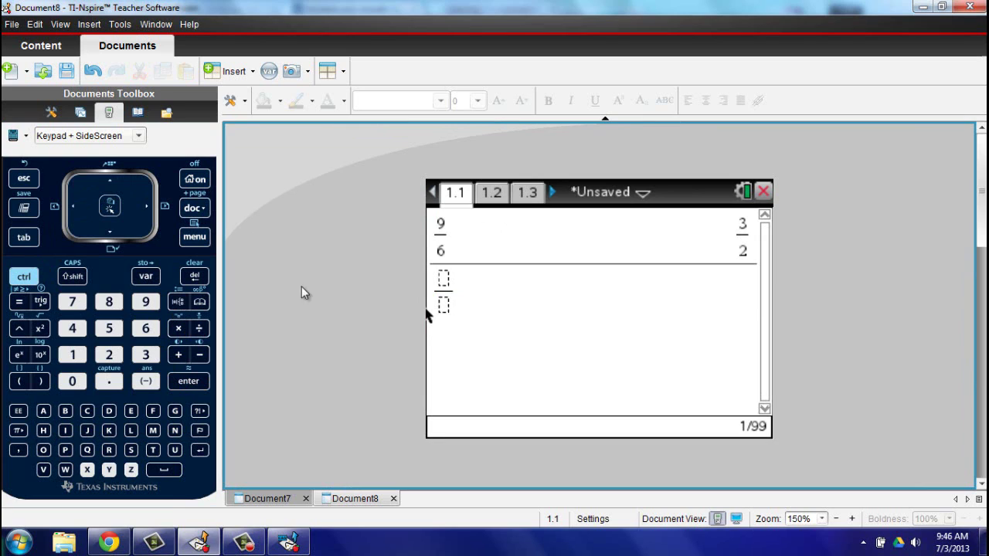
pyautogui.click(109, 302)
pyautogui.click(178, 329)
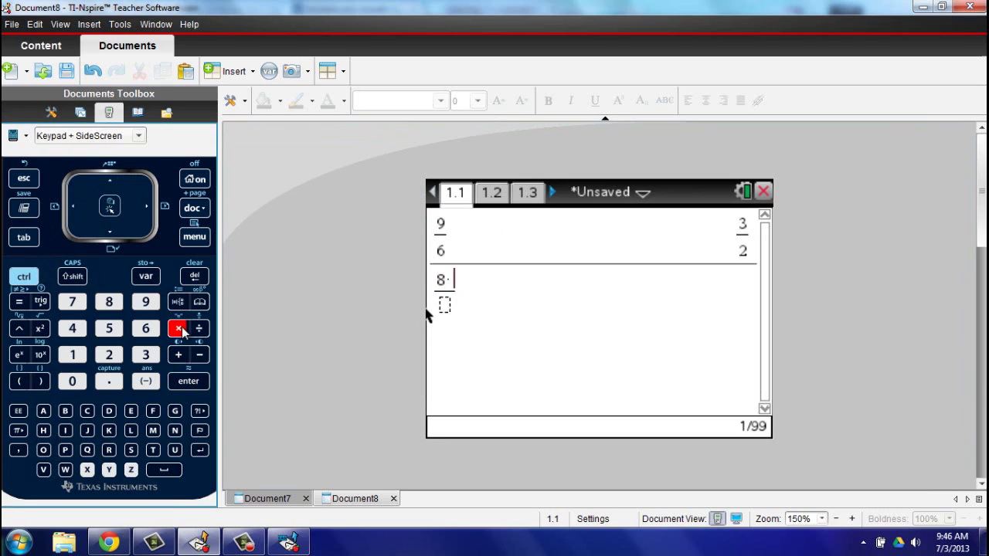
pyautogui.click(27, 283)
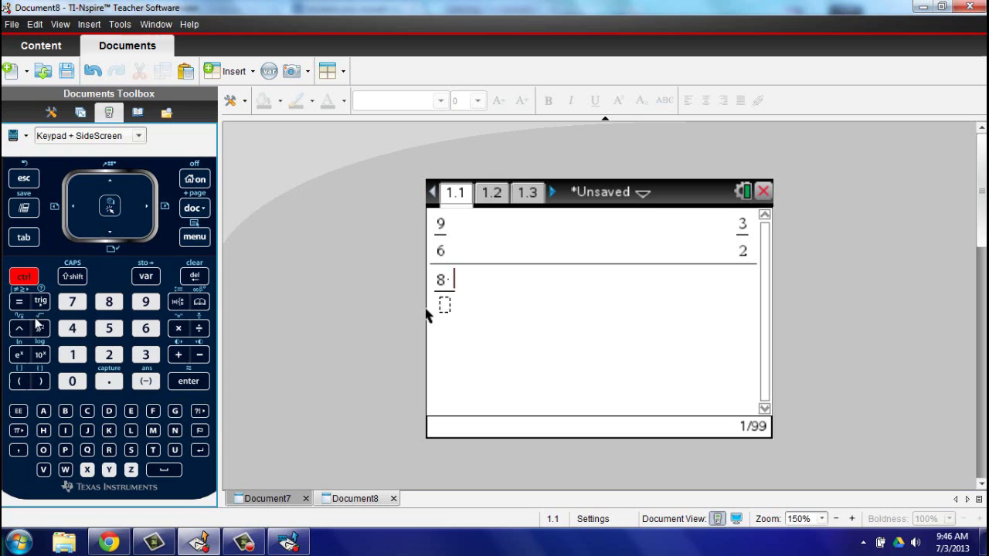
pyautogui.click(39, 327)
pyautogui.click(78, 328)
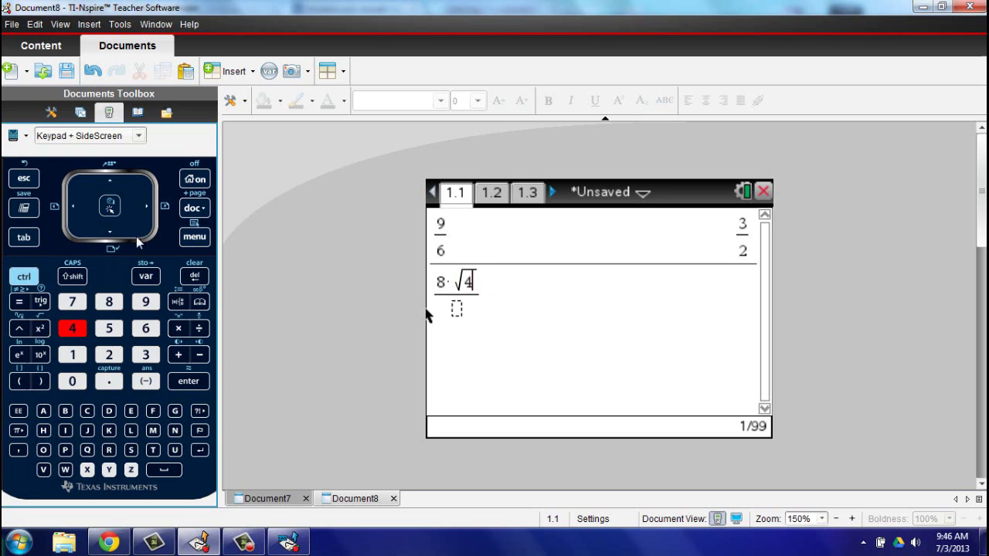
pyautogui.click(19, 330)
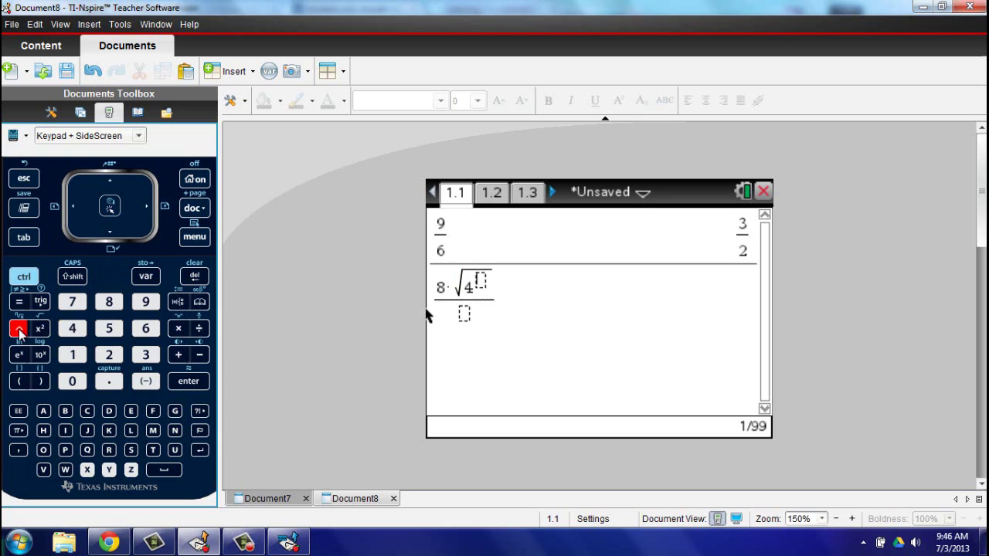
pyautogui.click(108, 355)
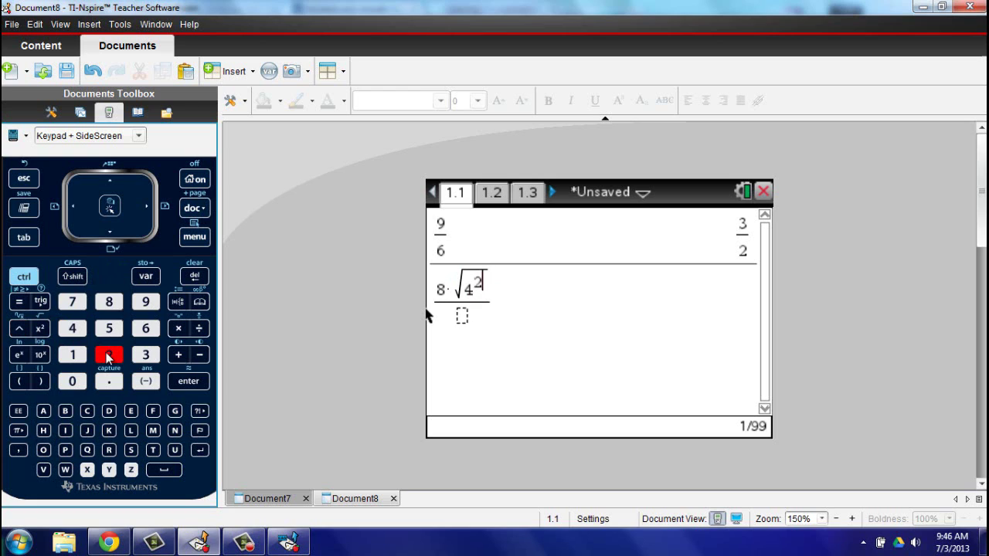
pyautogui.click(114, 230)
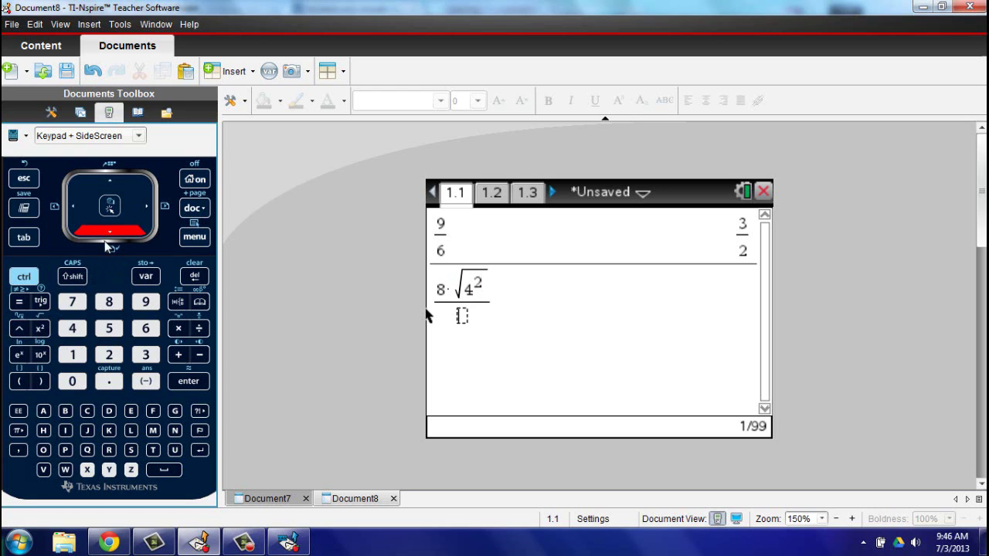
# Make the denominator sin(30) and evaluate the fraction to 64
pyautogui.click(41, 303)
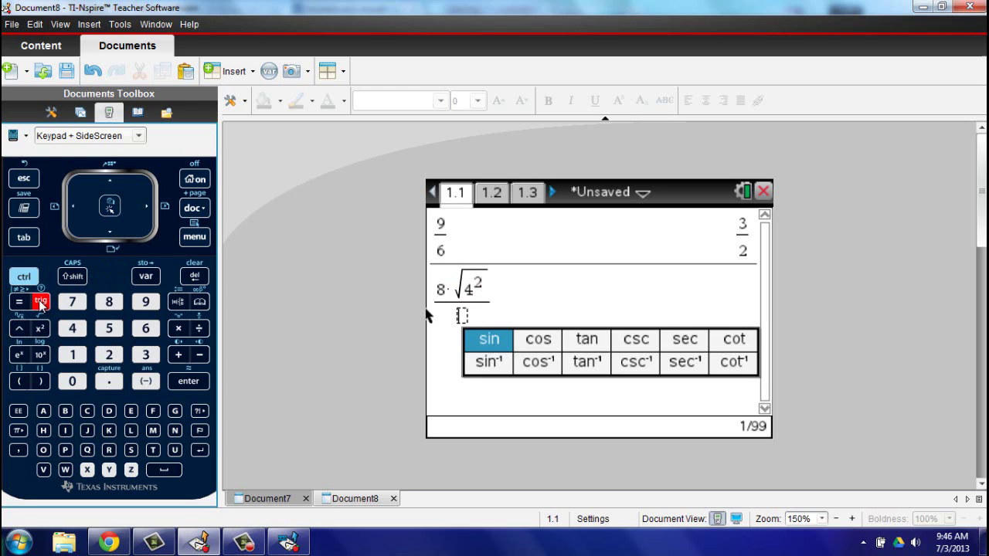
pyautogui.click(478, 338)
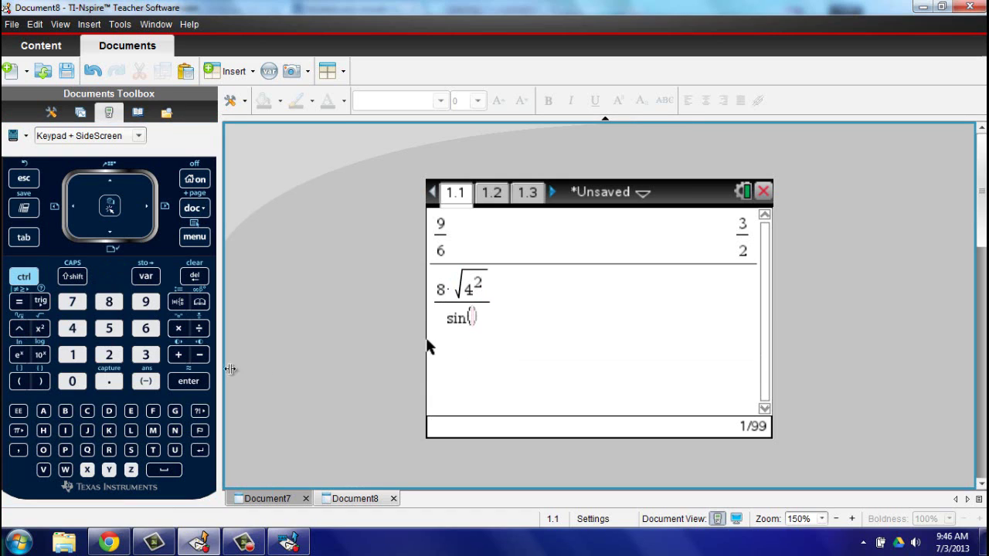
pyautogui.click(144, 354)
pyautogui.click(72, 381)
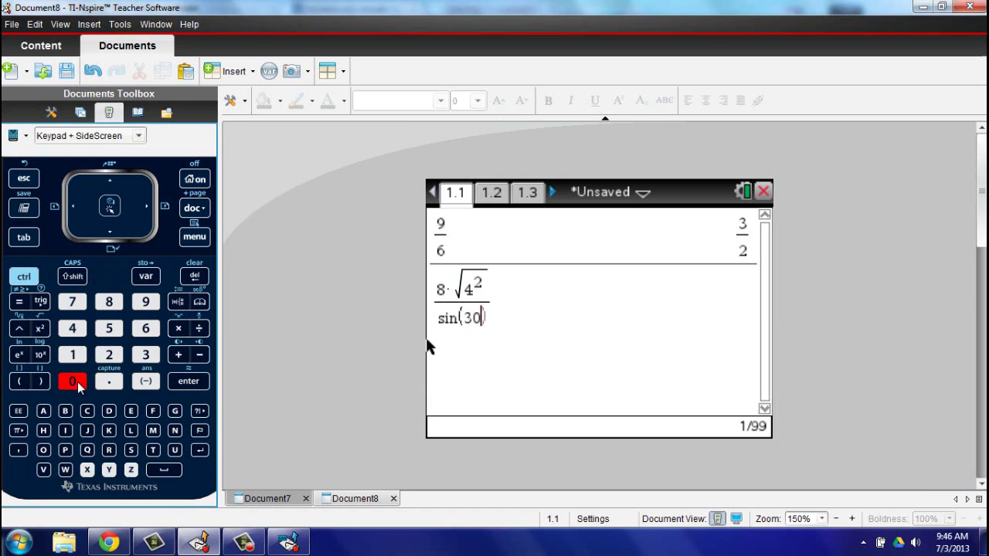
pyautogui.click(188, 381)
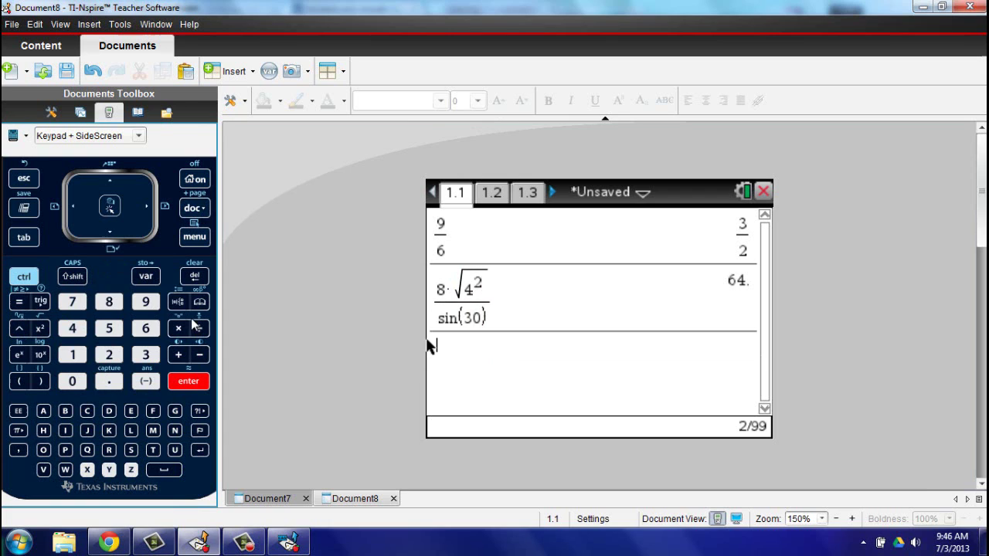
# Copy the earlier 3/2 answer to a new line, then select 64 in the history
pyautogui.click(110, 185)
pyautogui.click(110, 186)
pyautogui.click(110, 186)
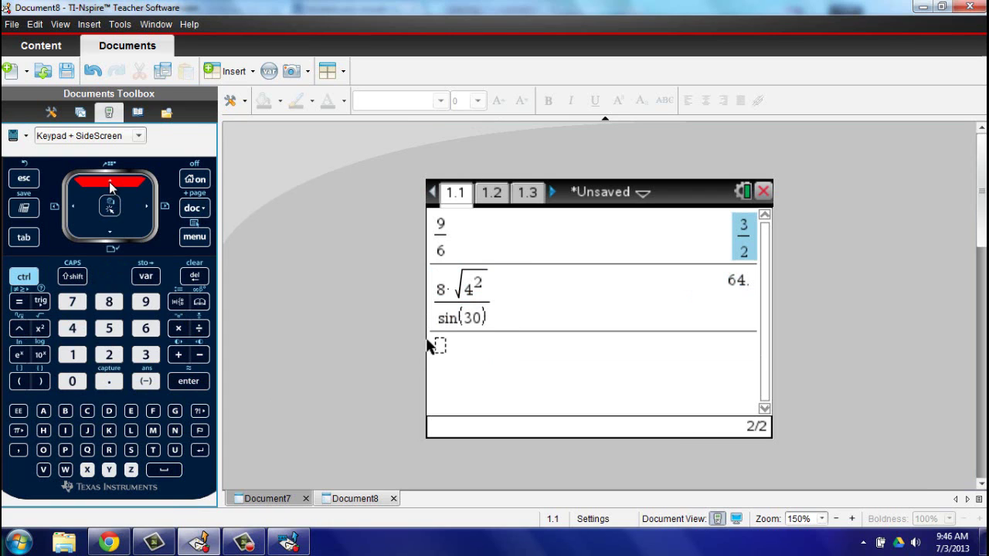
pyautogui.click(188, 383)
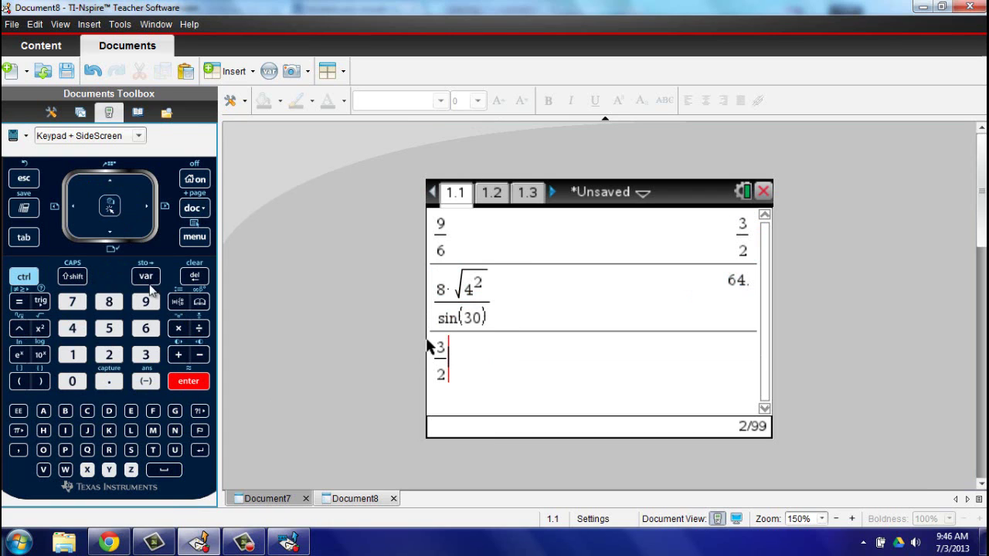
pyautogui.click(112, 182)
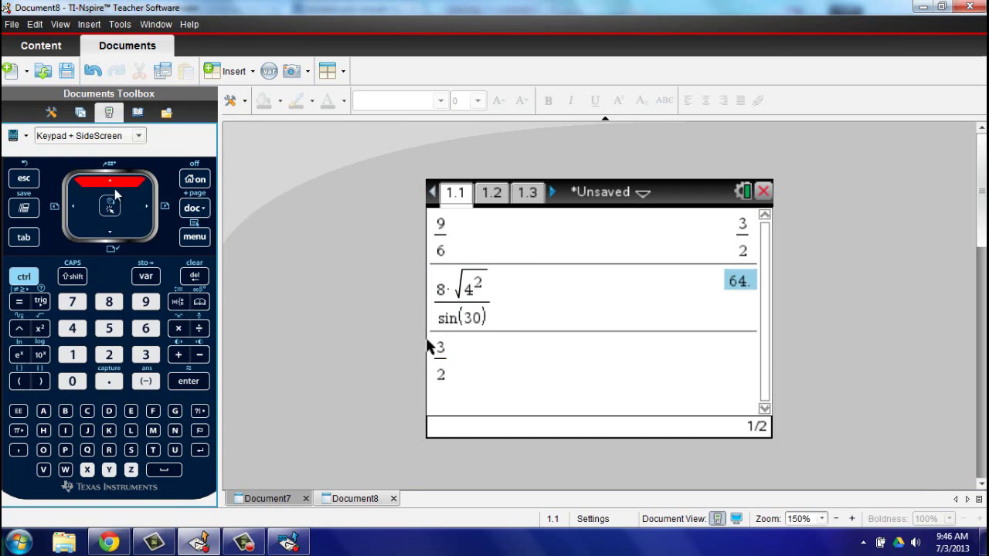
# Paste 64 into the entry line and start a two-equation linear system solve in x and y
pyautogui.click(190, 382)
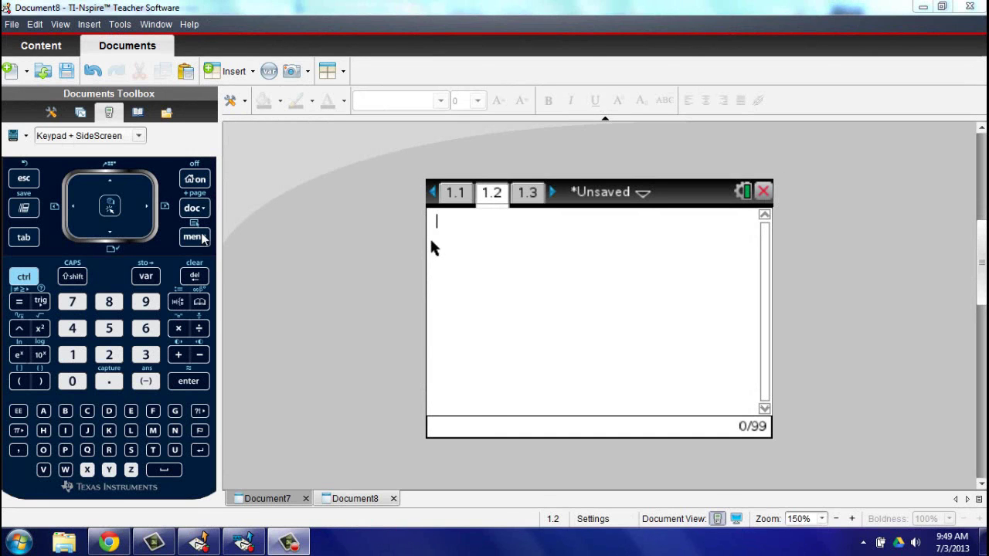
pyautogui.click(201, 237)
pyautogui.click(475, 232)
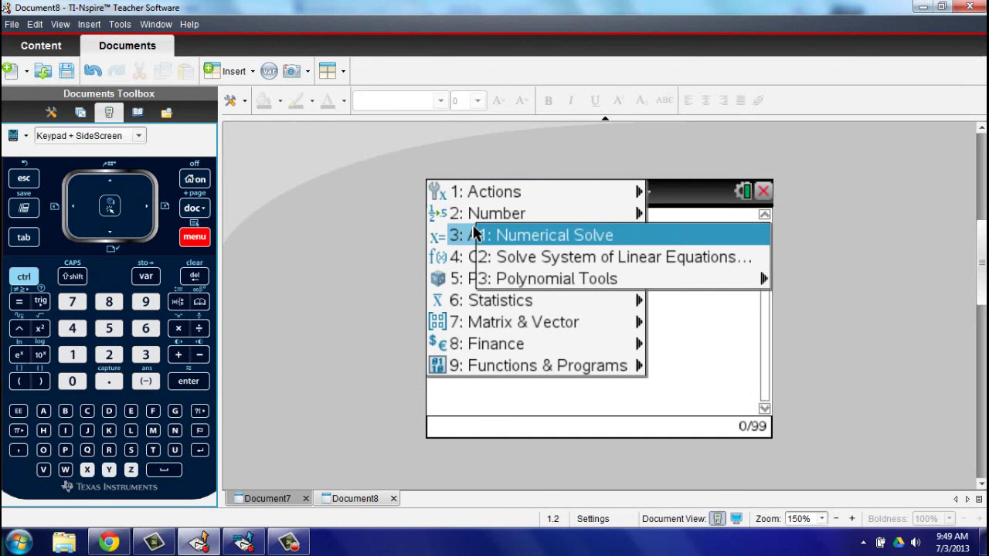
pyautogui.click(541, 257)
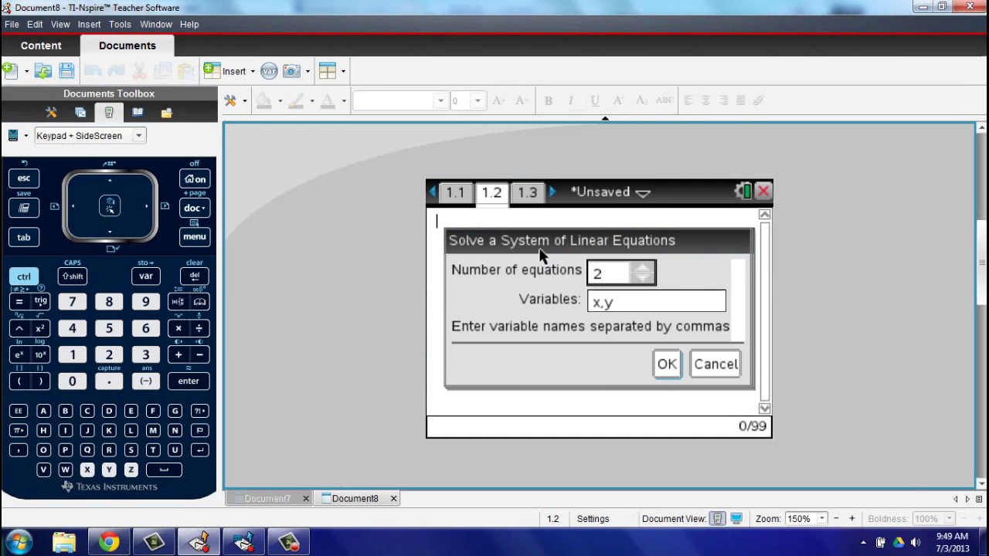
pyautogui.click(667, 363)
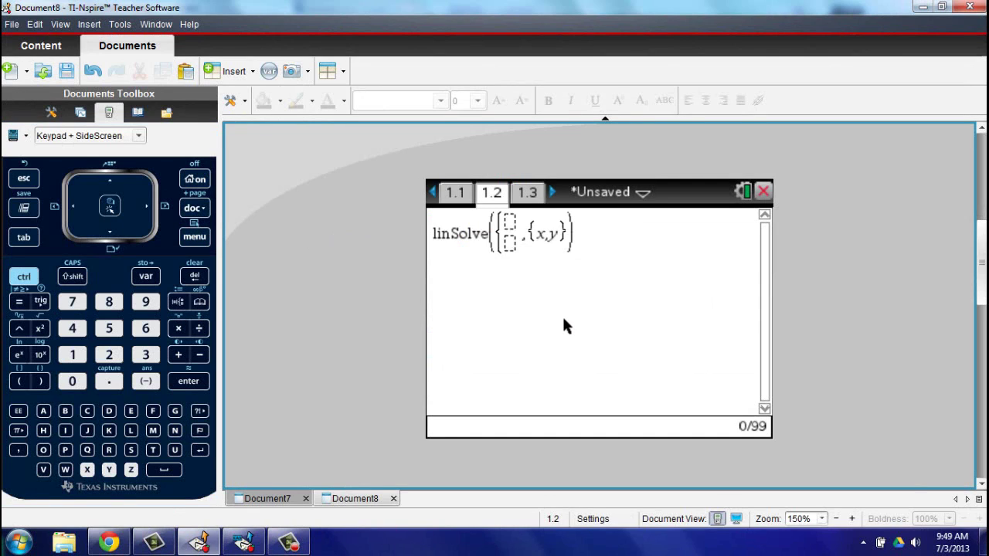
# Solve x+y=3 and 2x−y=1, getting {4/3, 5/3}
pyautogui.write('x+y=3')
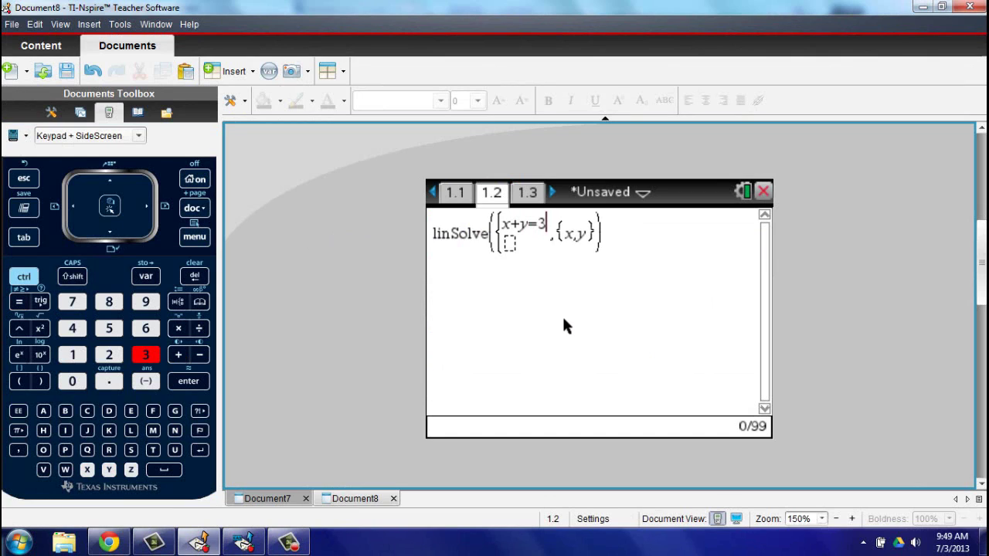
pyautogui.press('Right')
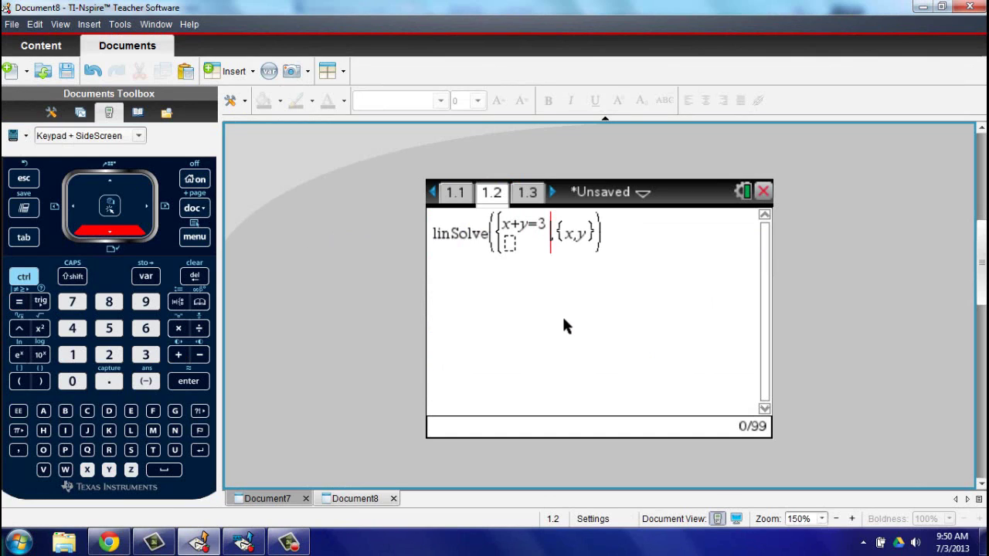
pyautogui.press('Left')
pyautogui.press('Right')
pyautogui.write('2x-')
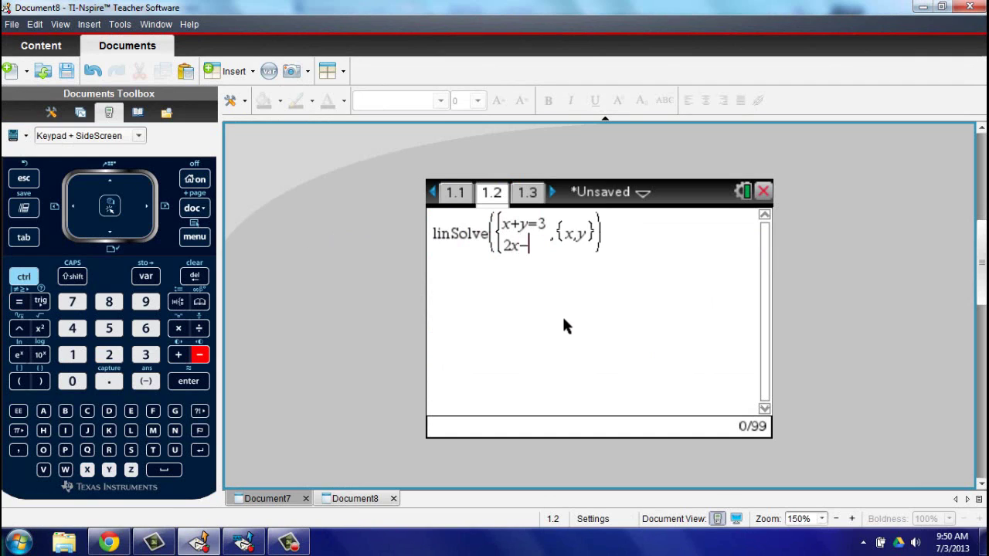
pyautogui.write('y=1')
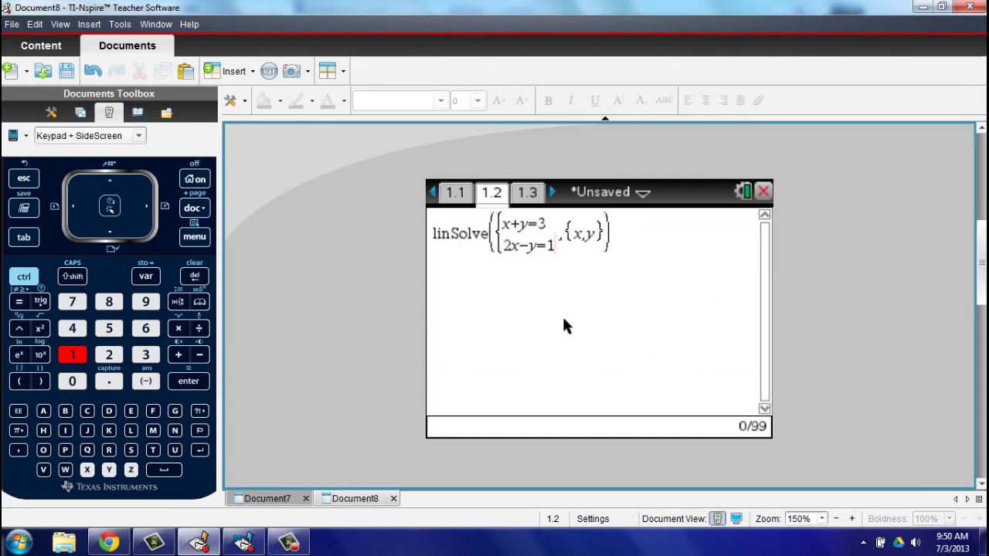
pyautogui.press('Return')
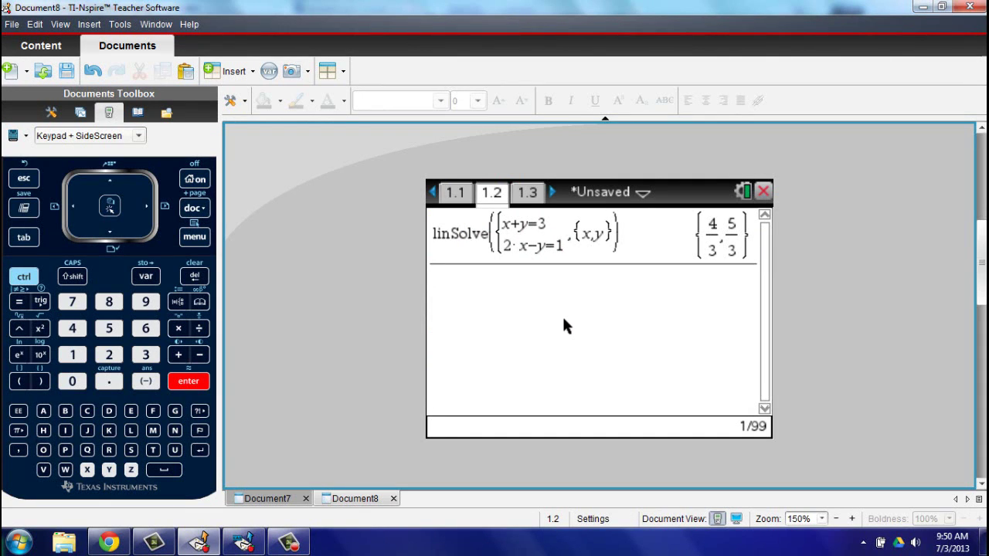
pyautogui.click(193, 237)
pyautogui.moveTo(468, 214)
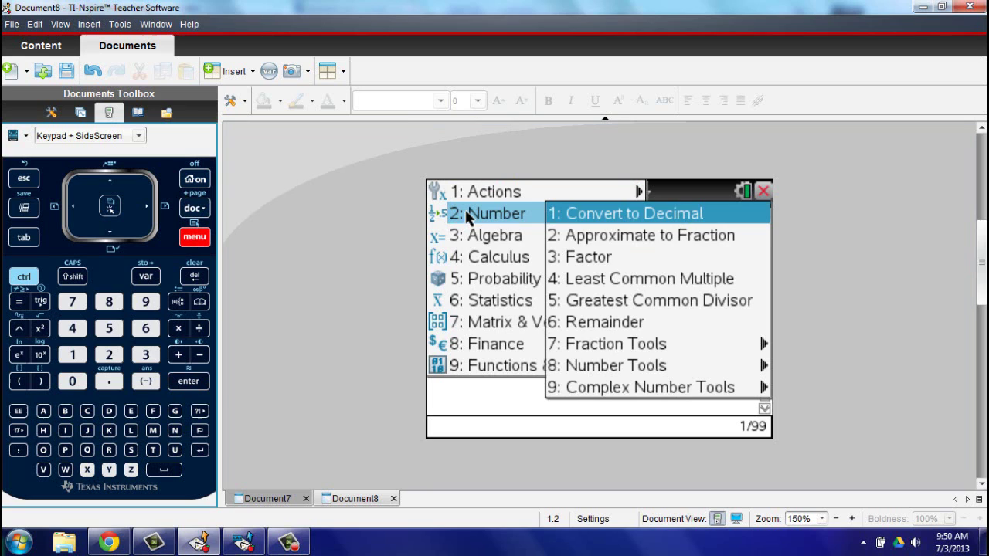
# Insert a summation template with index x starting at 1
pyautogui.click(591, 257)
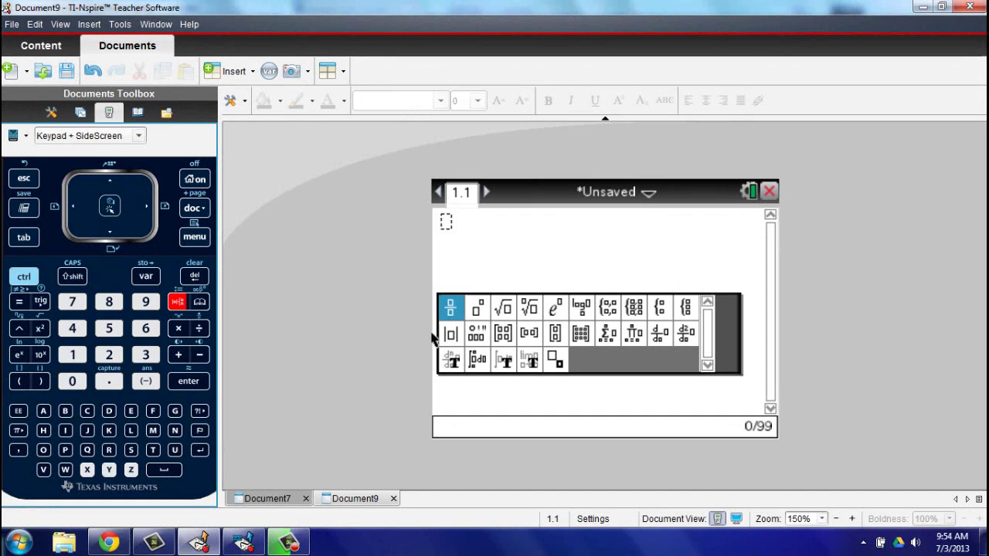
pyautogui.click(601, 338)
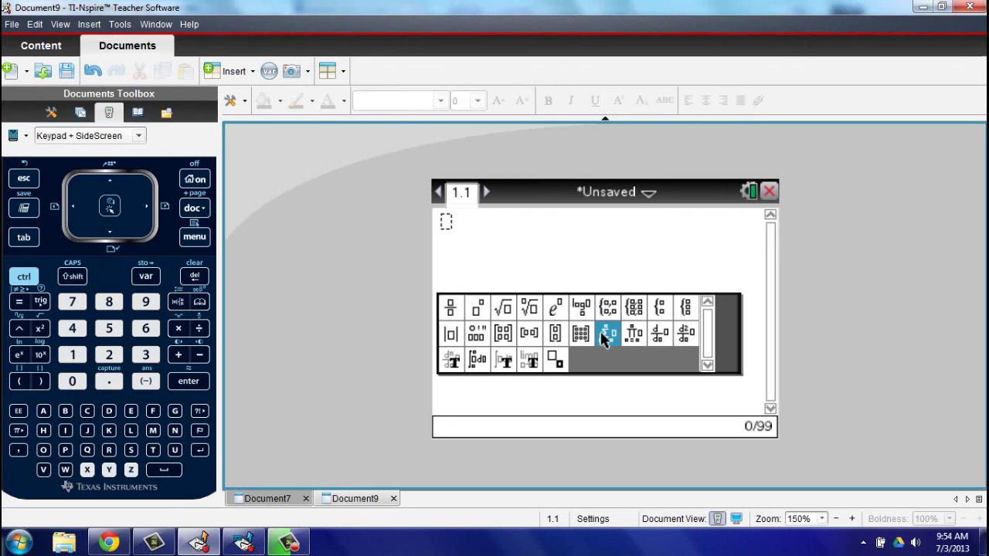
pyautogui.click(605, 340)
pyautogui.write('x=')
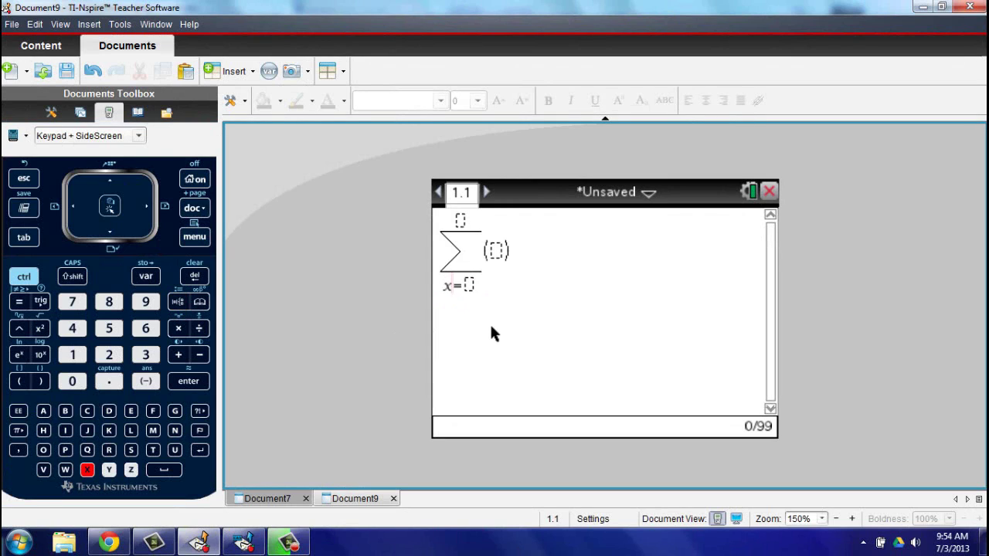
pyautogui.click(466, 286)
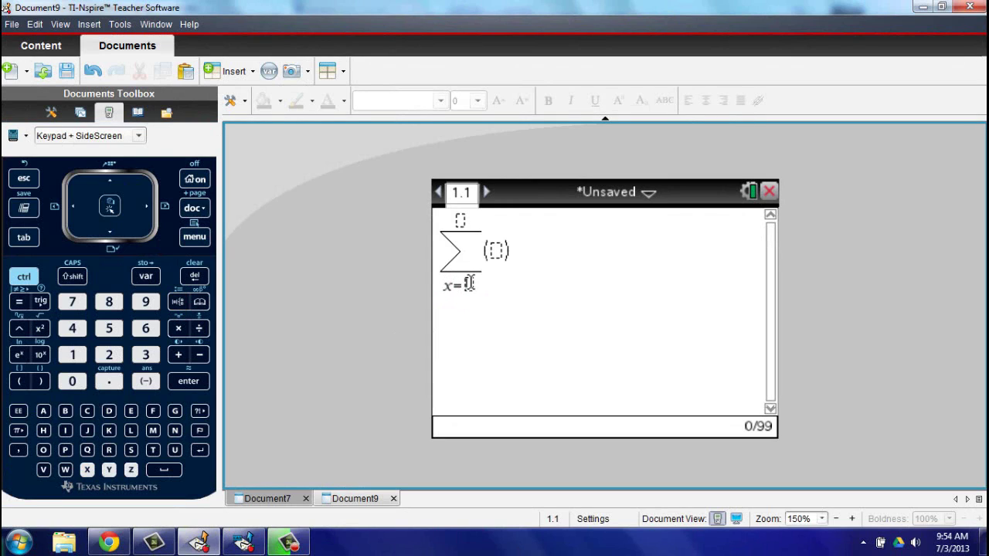
pyautogui.click(73, 354)
# Set summand x² and upper limit 10, evaluate to 385, then insert a base-adjustable log template
pyautogui.click(497, 251)
pyautogui.write('x')
pyautogui.click(40, 329)
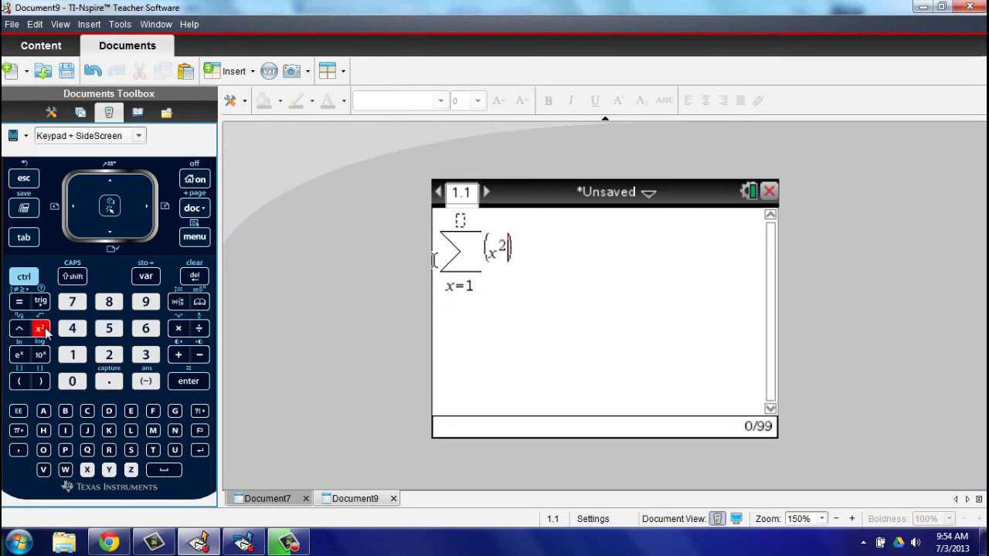
pyautogui.click(459, 220)
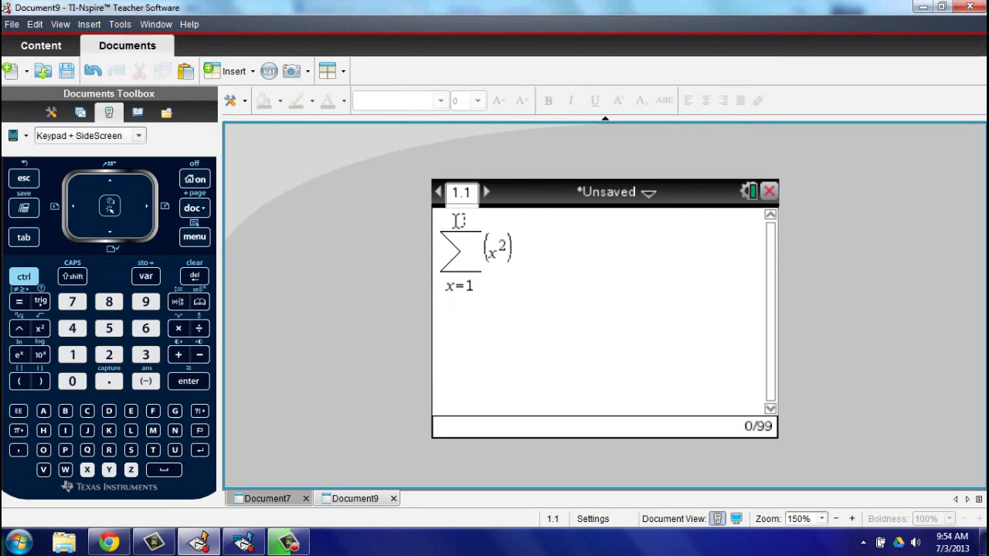
pyautogui.write('10')
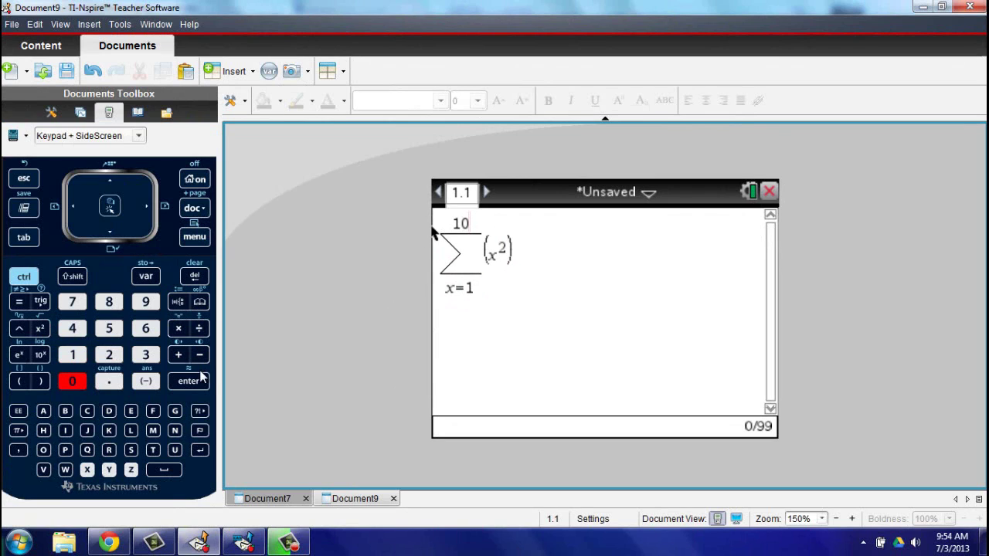
pyautogui.click(188, 381)
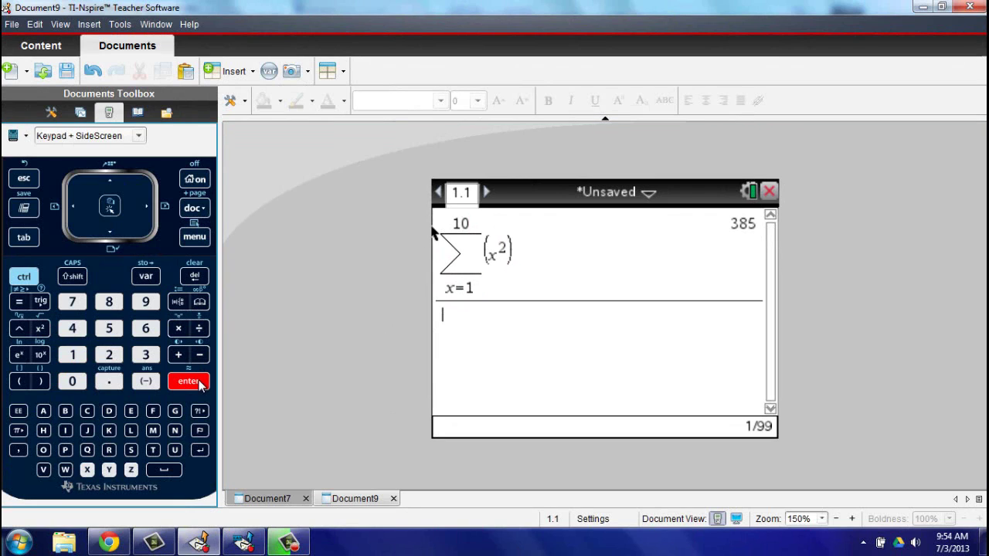
pyautogui.click(178, 302)
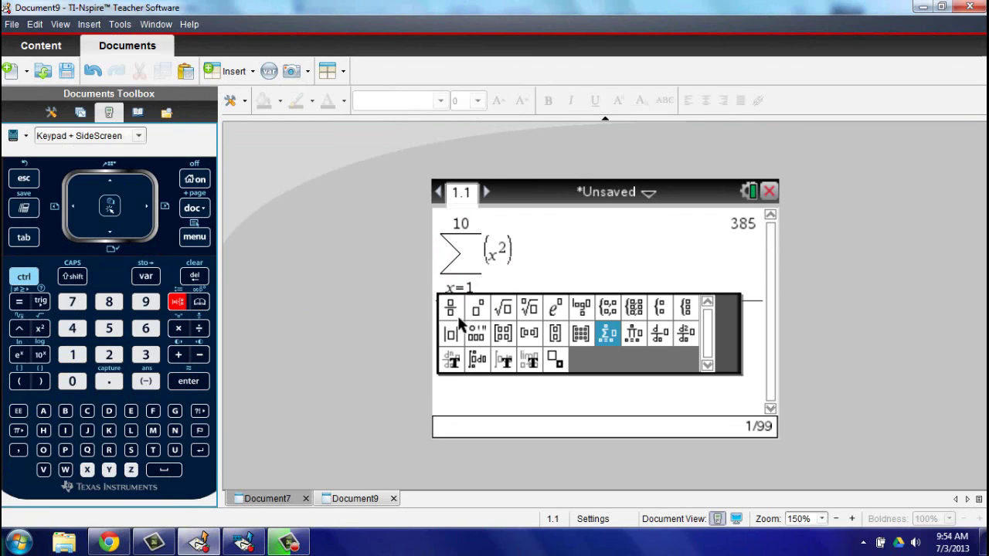
pyautogui.click(579, 309)
# Enter log base 2 and graph f2(x)=x²−4
pyautogui.write('2(')
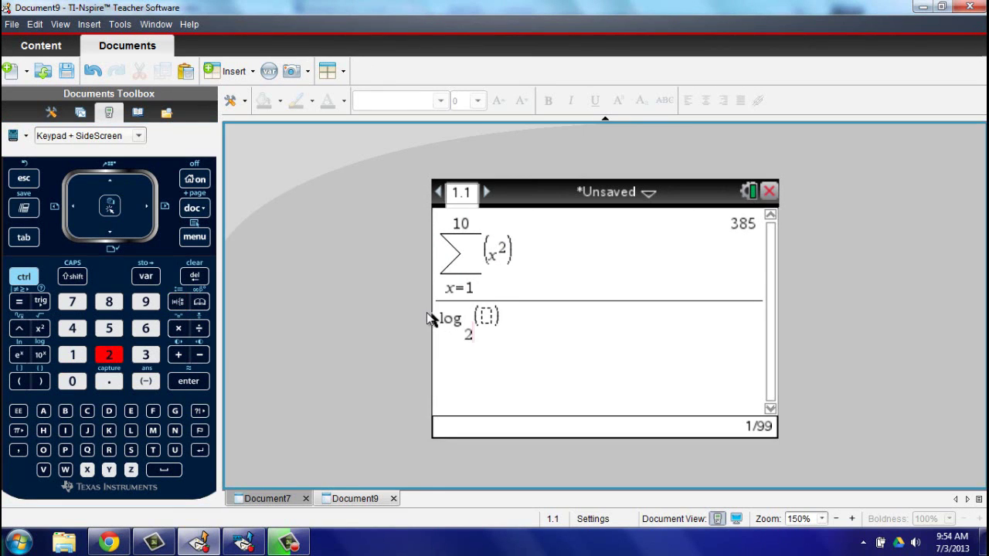
pyautogui.press('Right')
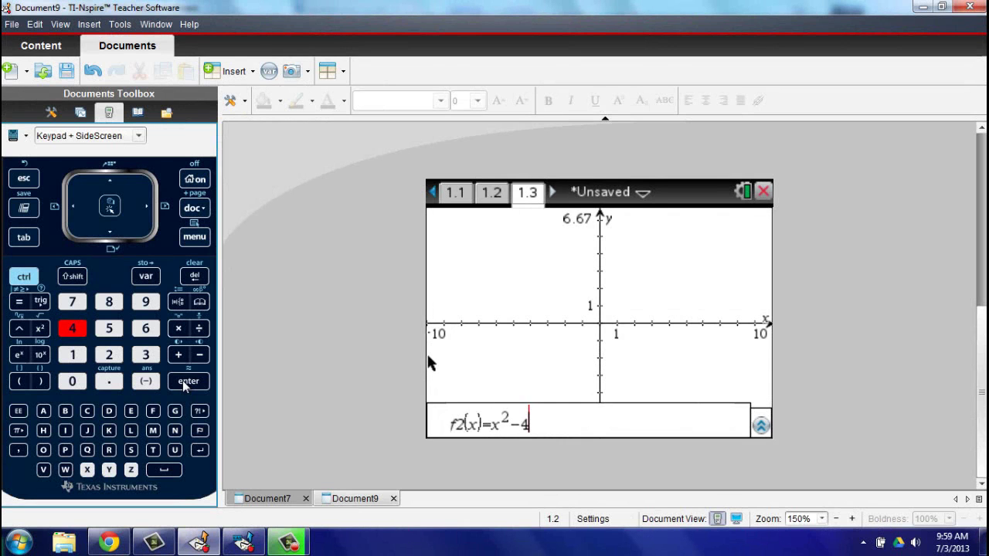
pyautogui.click(187, 380)
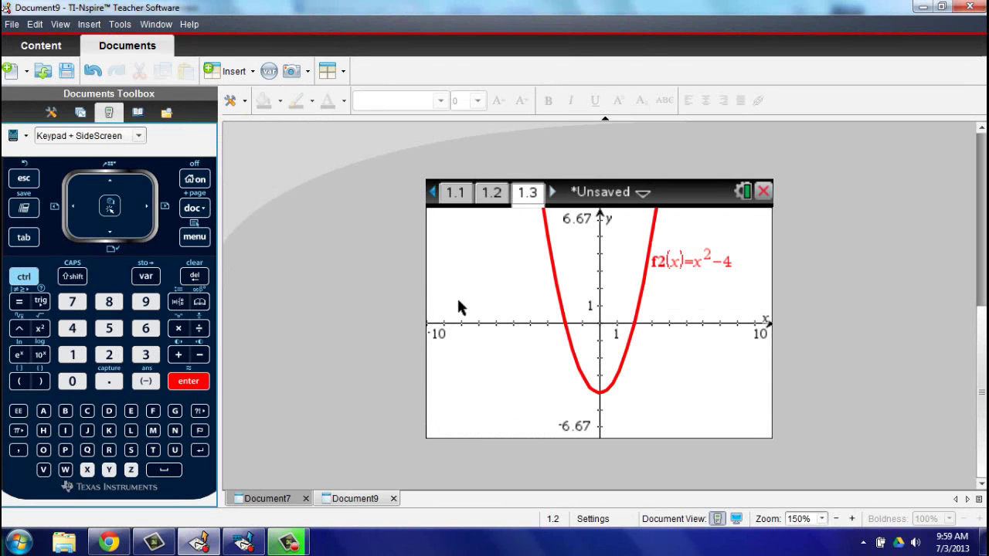
# Trace along f2(x)=x²−4 leftward to its zero at (−2, 0)
pyautogui.click(194, 236)
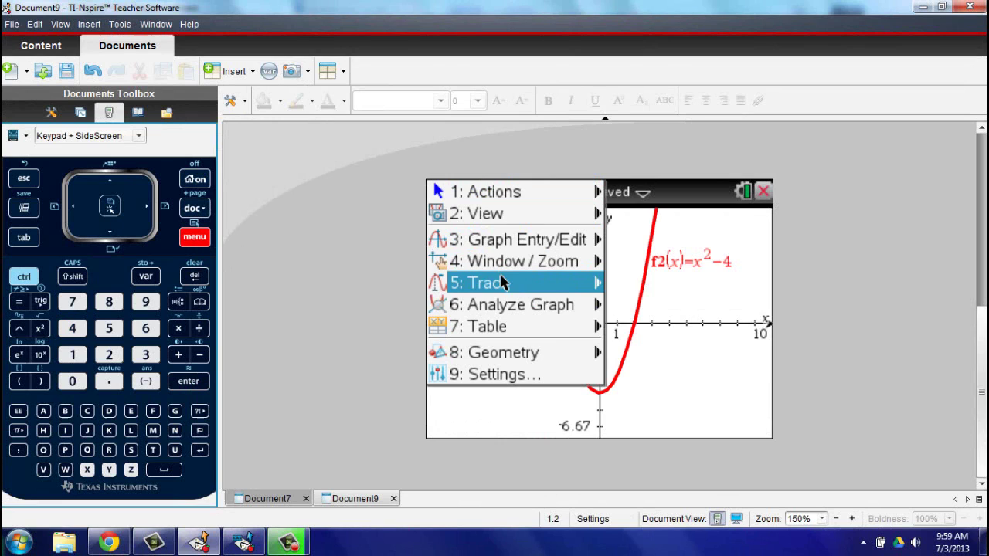
pyautogui.moveTo(441, 283)
pyautogui.click(622, 286)
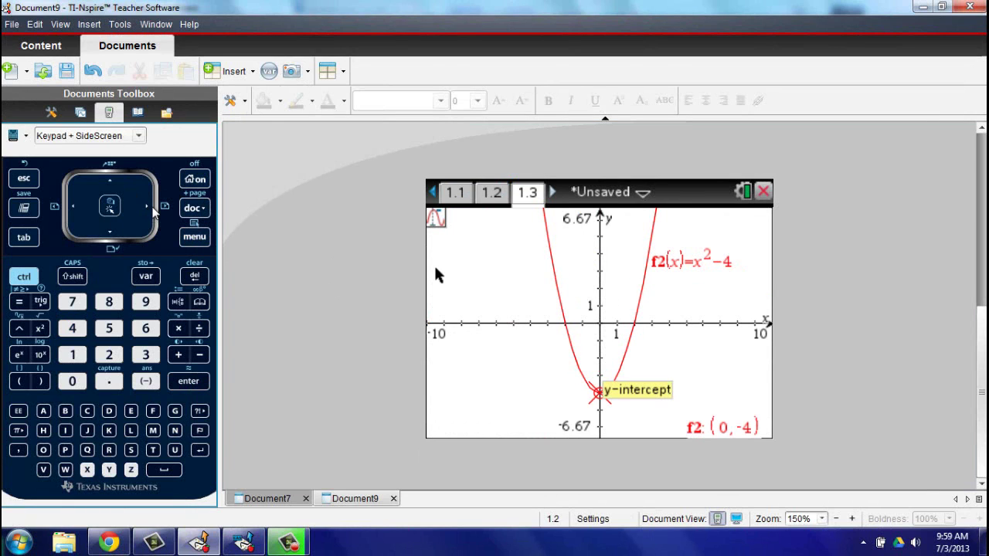
pyautogui.click(145, 210)
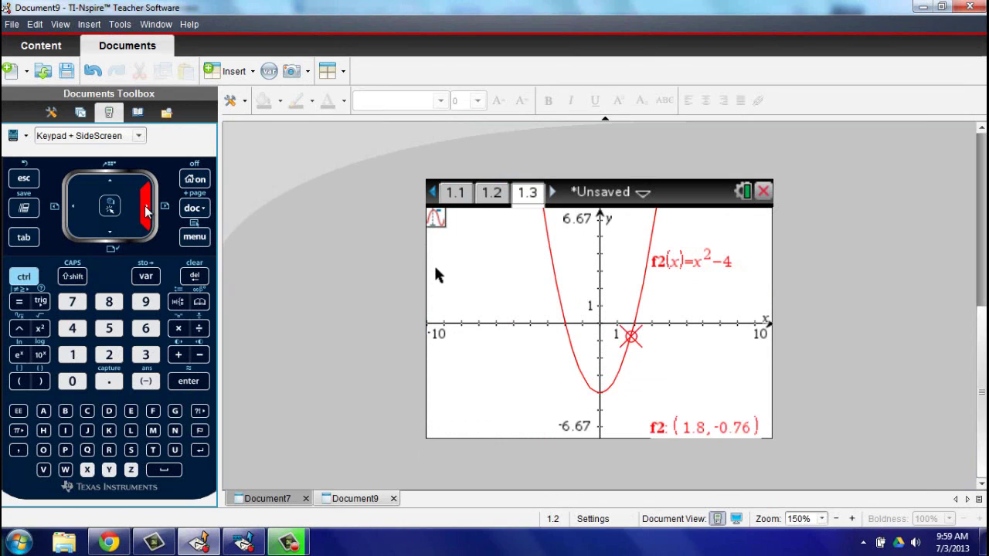
pyautogui.click(74, 210)
pyautogui.click(73, 210)
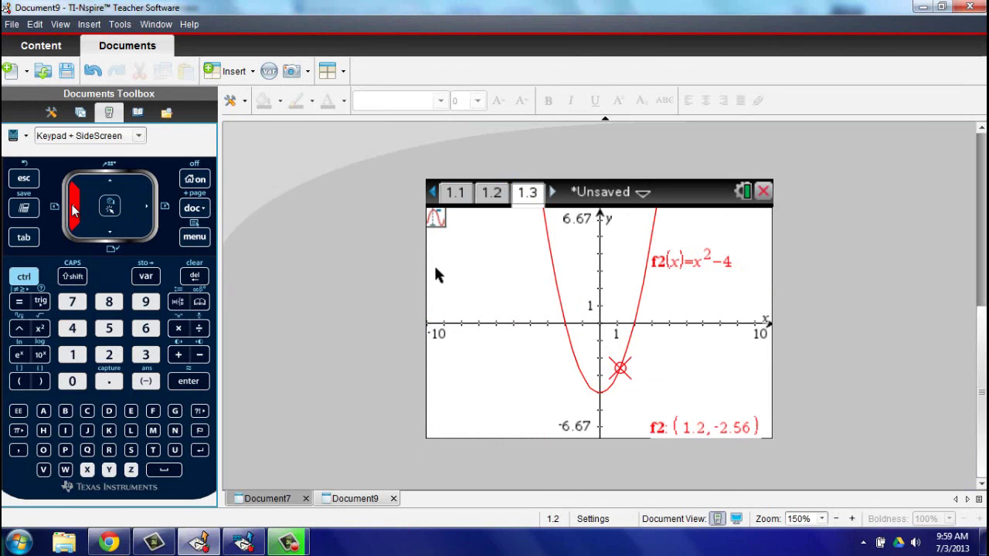
pyautogui.click(73, 210)
pyautogui.click(74, 210)
pyautogui.click(73, 211)
pyautogui.click(74, 210)
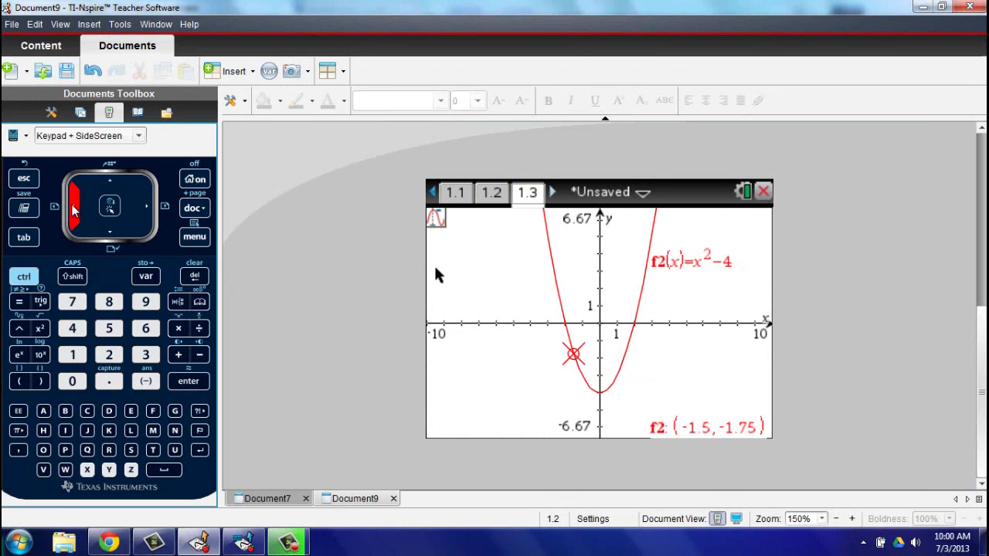
pyautogui.click(74, 210)
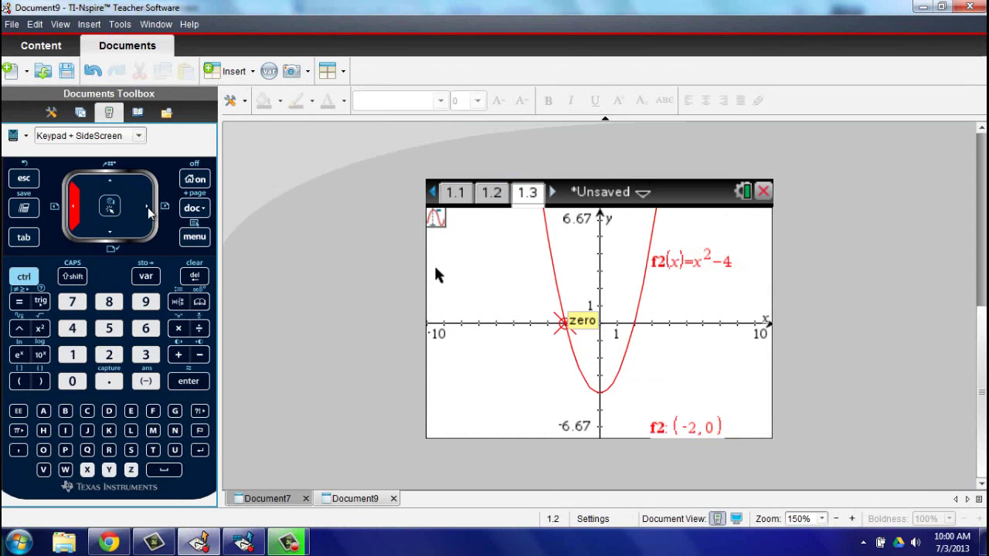
pyautogui.click(194, 236)
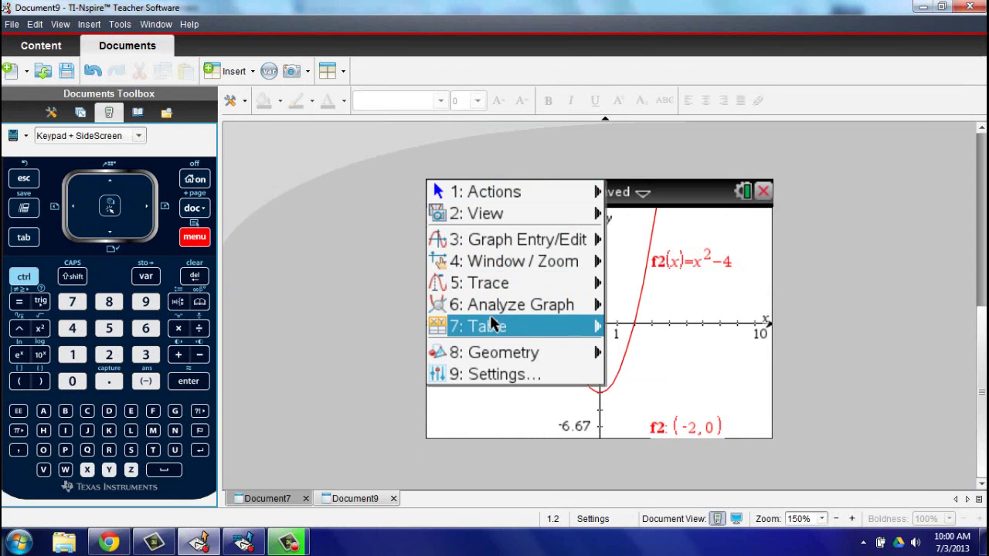
# Show f2 beside its value table, move its label near the vertex, and widen it to 0.25·x²−4
pyautogui.moveTo(497, 326)
pyautogui.click(615, 328)
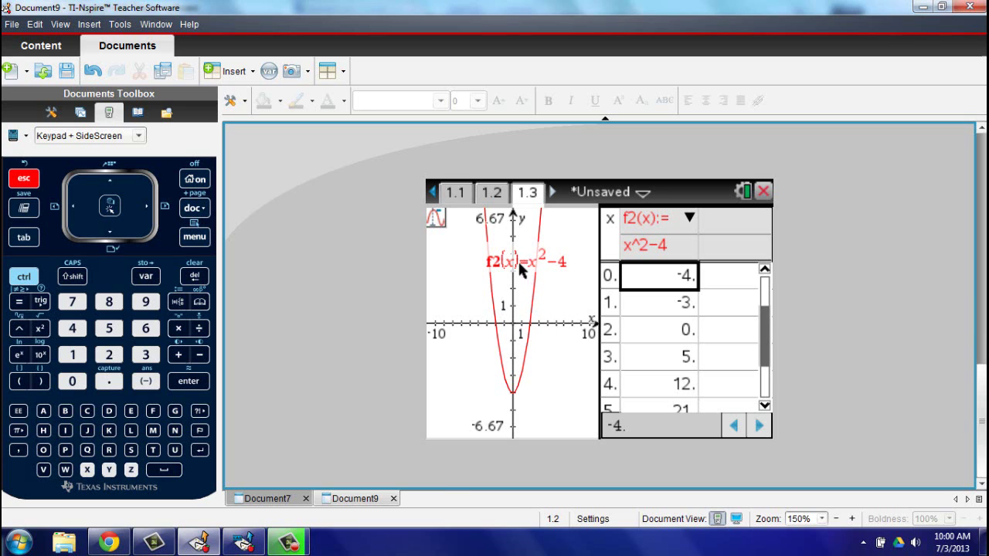
pyautogui.click(492, 283)
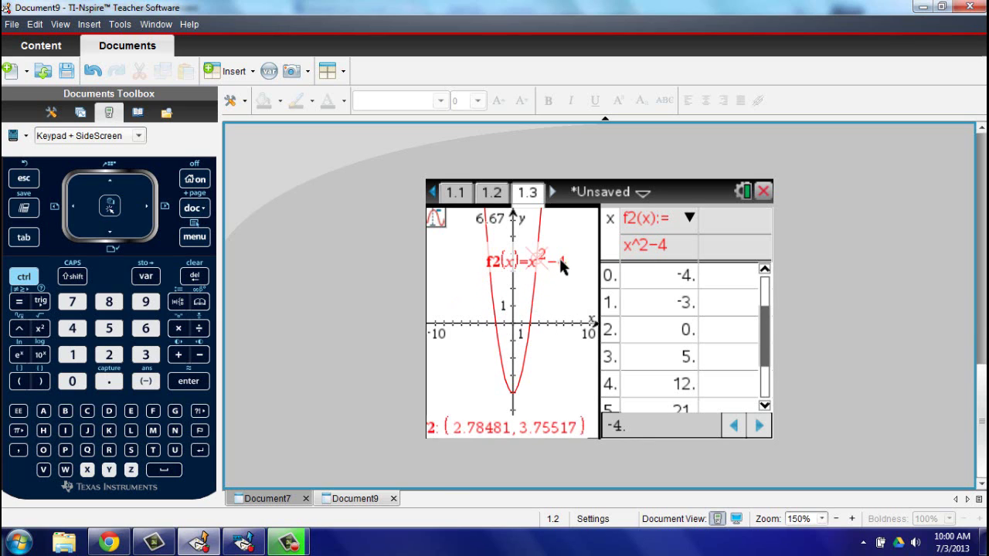
pyautogui.press('Escape')
pyautogui.moveTo(556, 258); pyautogui.dragTo(541, 407)
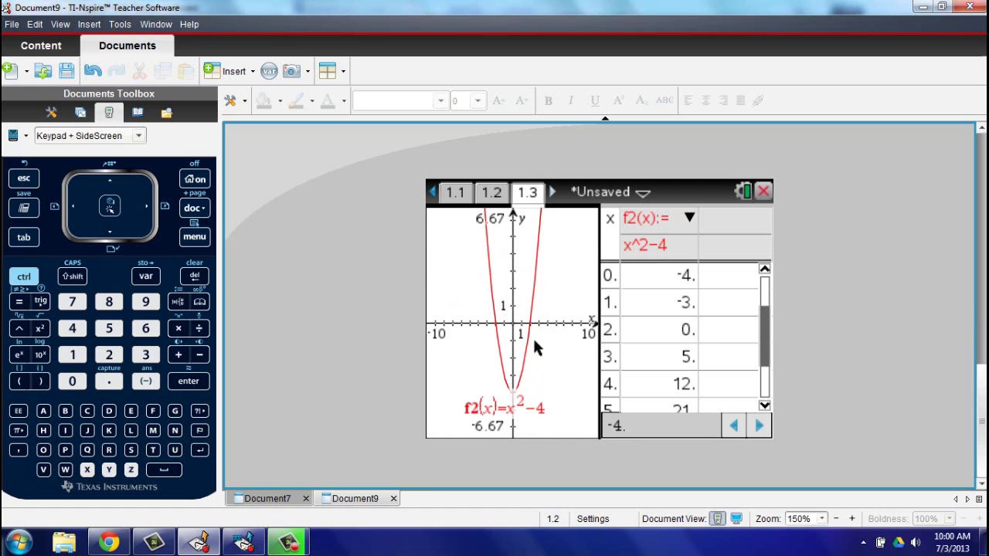
pyautogui.moveTo(532, 301)
pyautogui.mouseDown()
pyautogui.moveTo(563, 316)
pyautogui.moveTo(550, 306)
pyautogui.mouseUp()
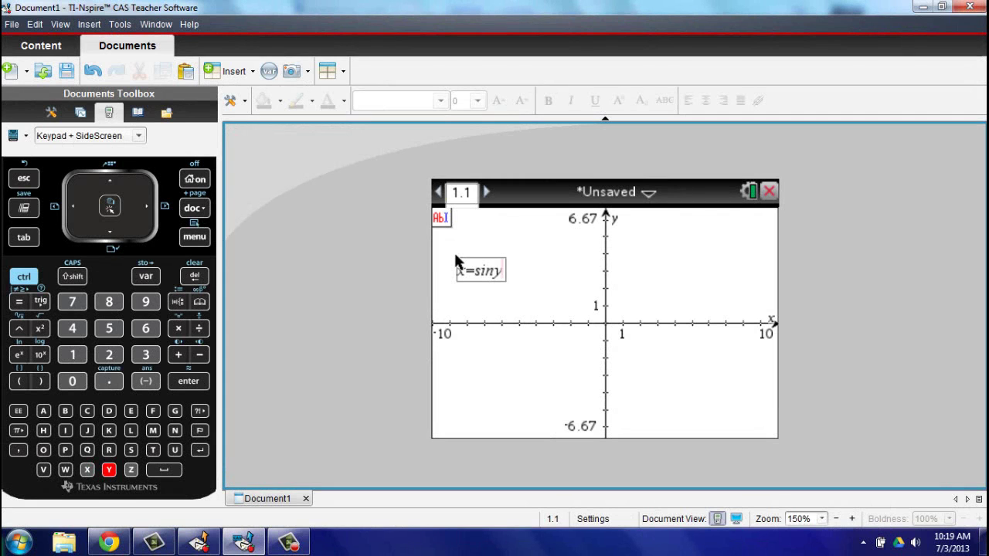
# Correct the text note to x=sin(y) and drop it onto the axes to graph it
pyautogui.press('BackSpace')
pyautogui.press('BackSpace')
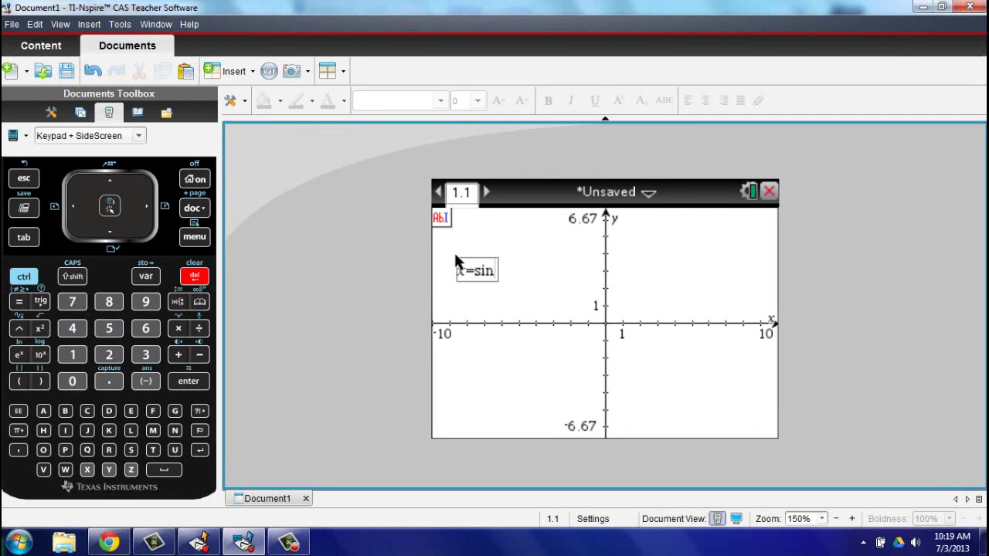
pyautogui.write('(y)')
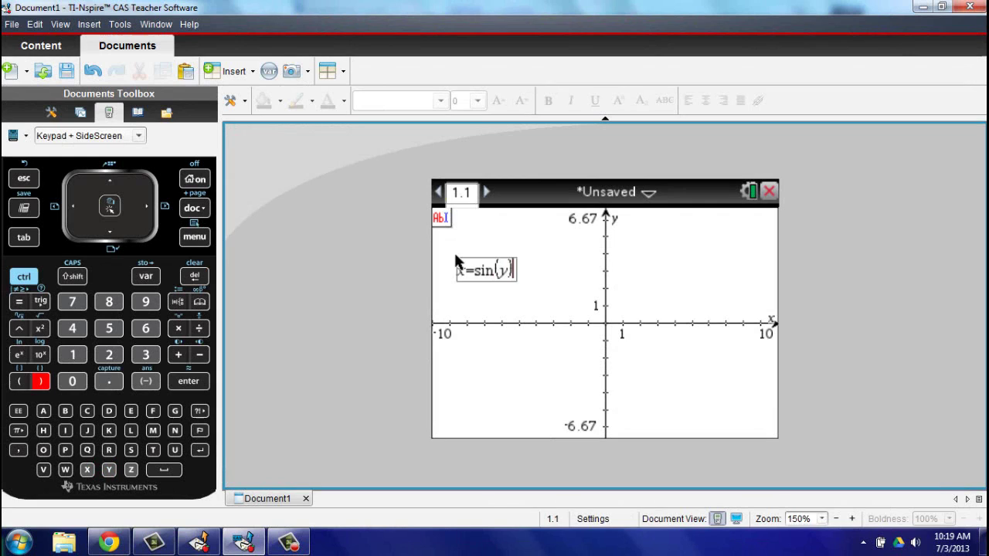
pyautogui.press('Return')
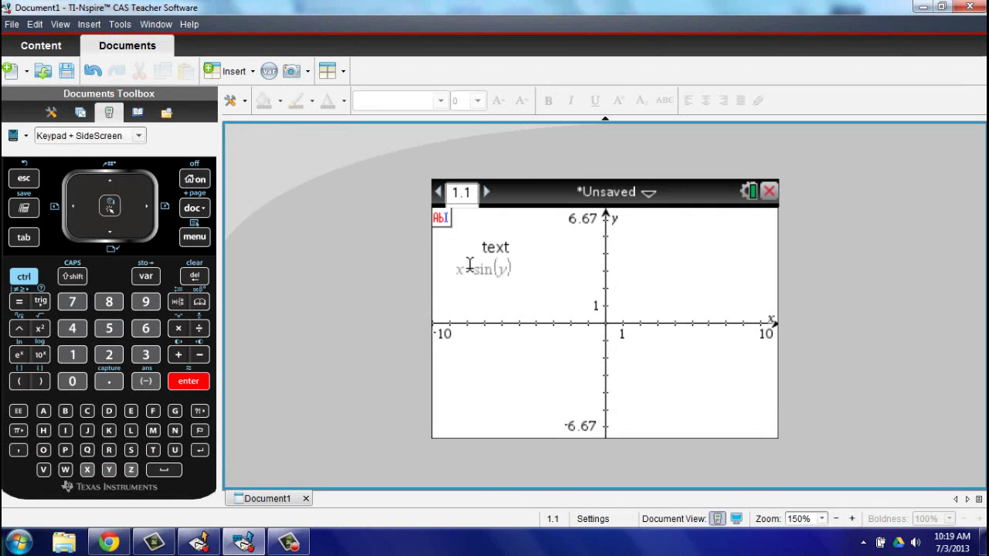
pyautogui.doubleClick(473, 274)
pyautogui.press('Escape')
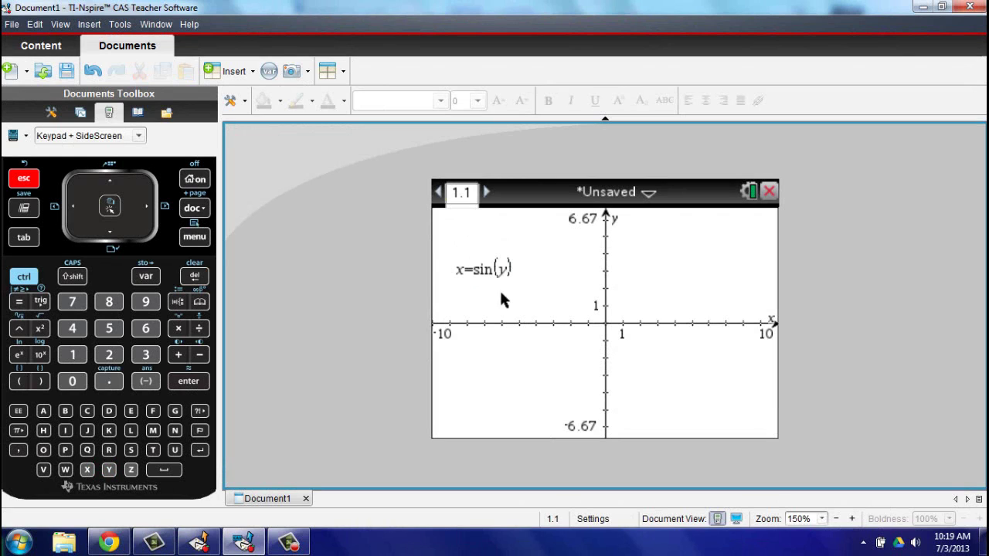
pyautogui.moveTo(491, 272); pyautogui.dragTo(506, 327)
# Trace x=sin(y) between its y-intercepts (0, 0) and (0, 6.28), then exit trace
pyautogui.click(204, 239)
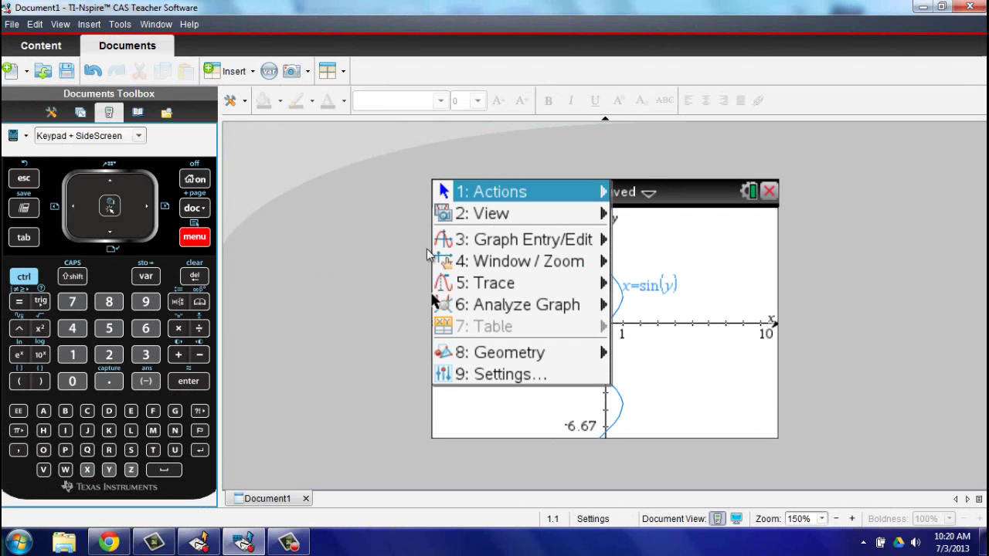
pyautogui.click(529, 283)
pyautogui.click(614, 284)
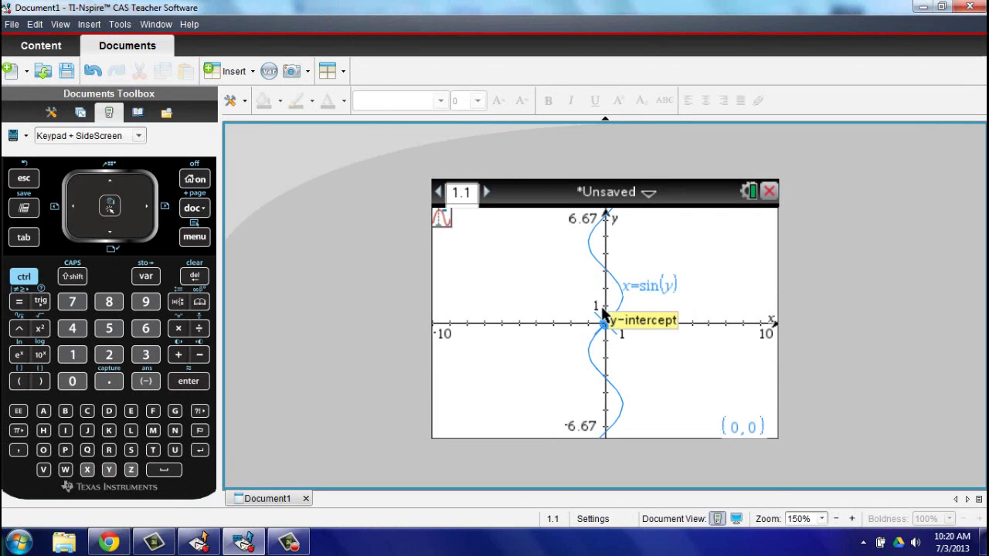
pyautogui.click(588, 351)
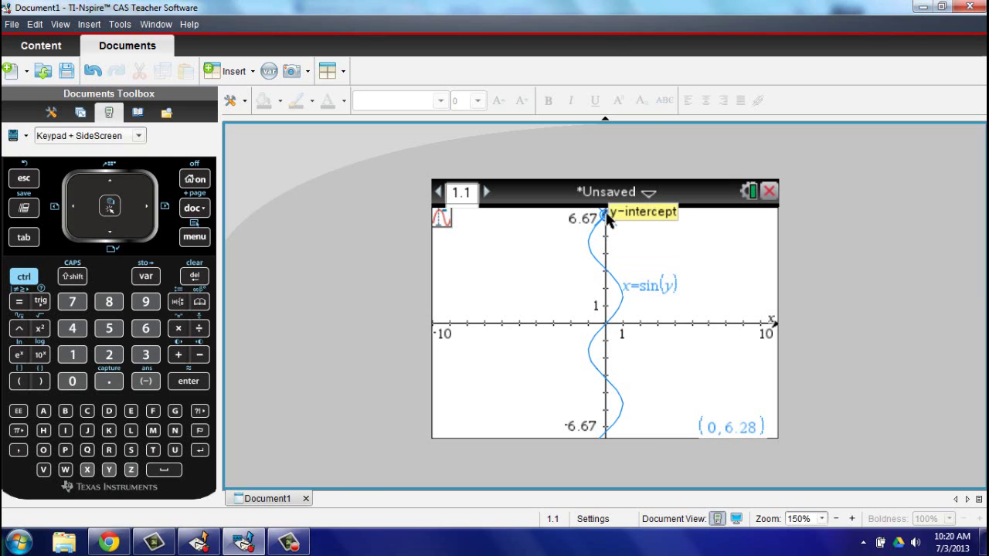
pyautogui.press('Escape')
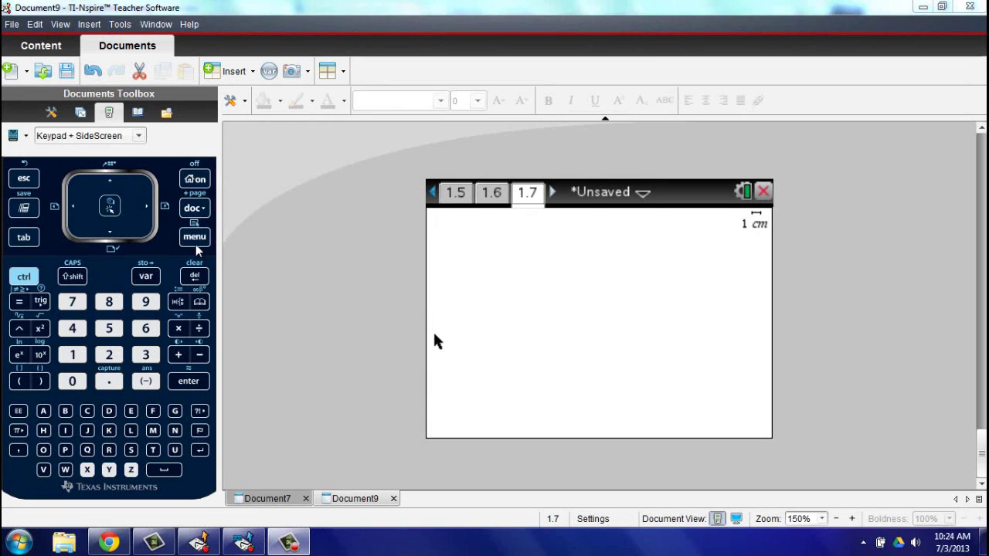
# Draw two circles, the second centred to the right and passing through the first's centre
pyautogui.hotkey('ctrl', 'm')
pyautogui.moveTo(513, 294)
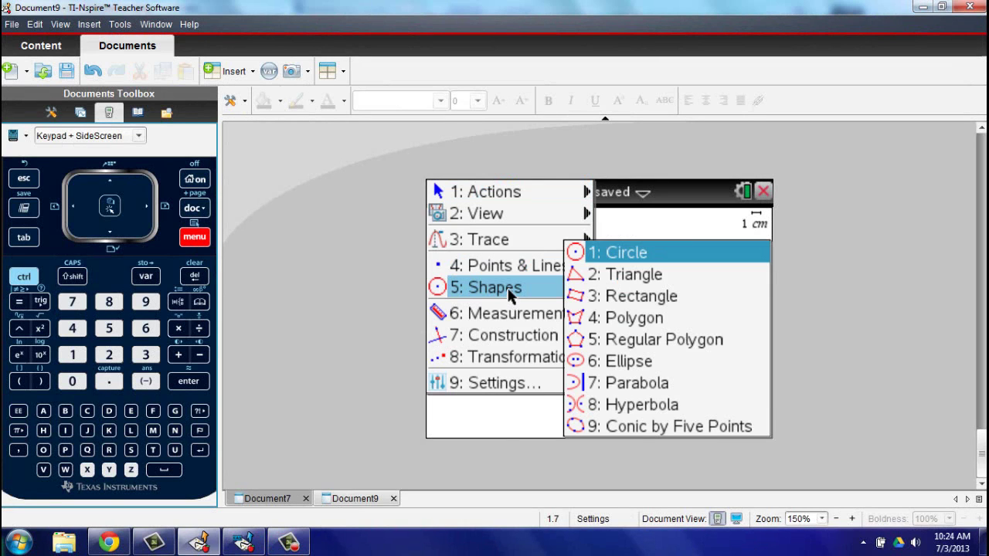
pyautogui.click(618, 262)
pyautogui.click(535, 325)
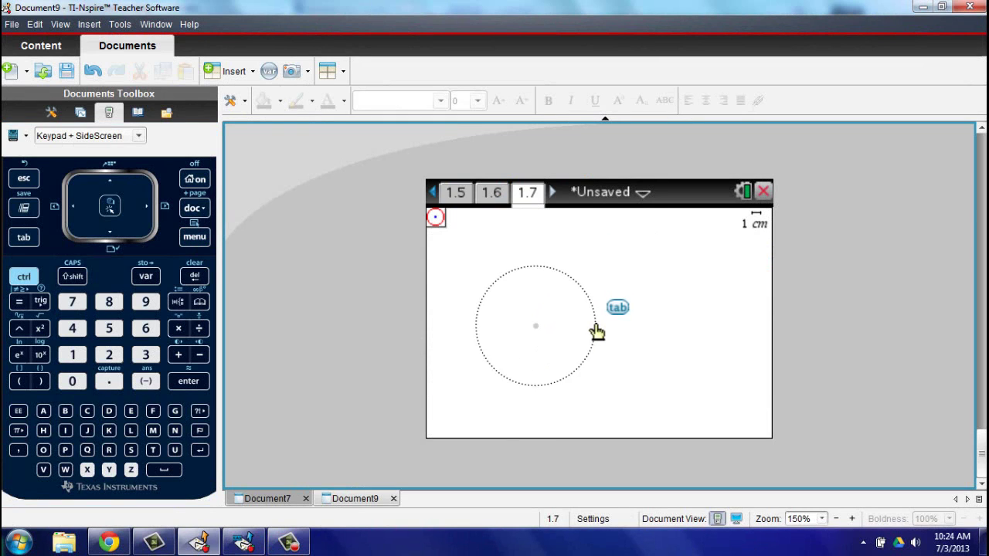
pyautogui.click(600, 324)
pyautogui.click(536, 325)
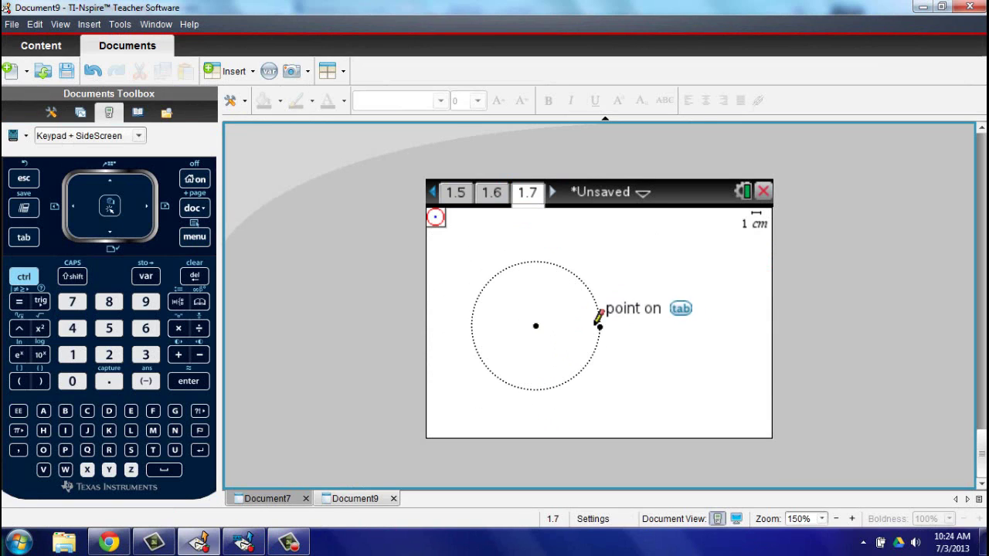
pyautogui.press('Escape')
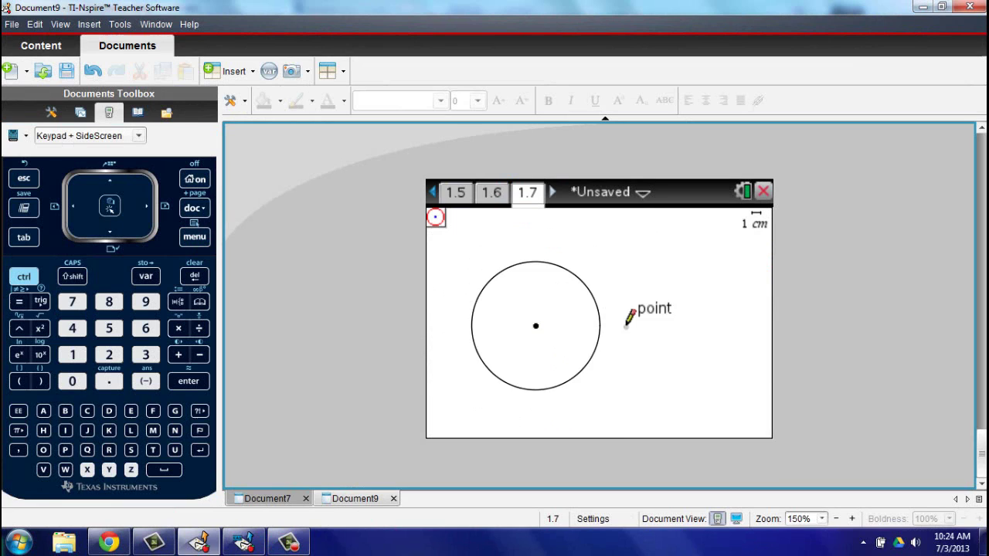
pyautogui.click(625, 326)
pyautogui.click(535, 325)
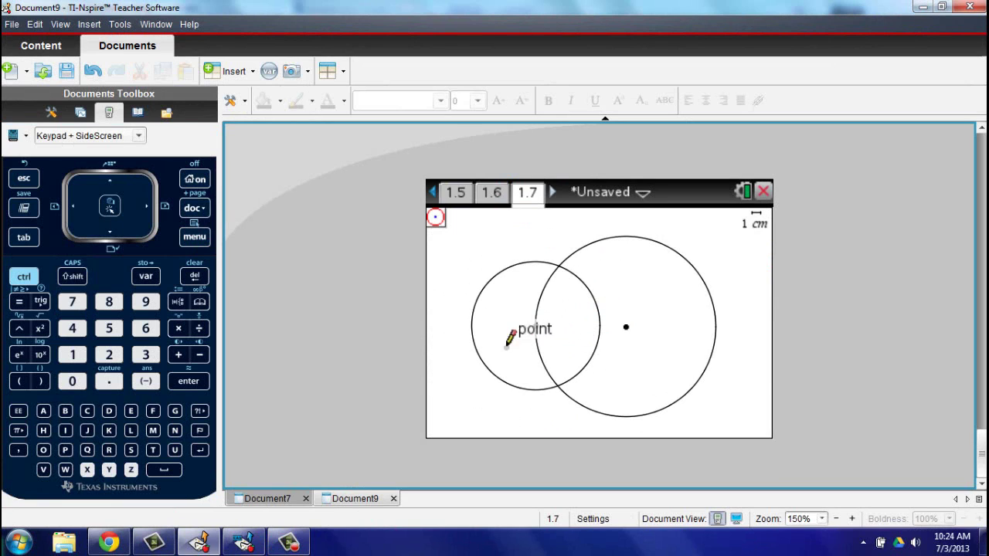
# Join the first centre and the circles' upper and lower intersections with segments
pyautogui.click(194, 236)
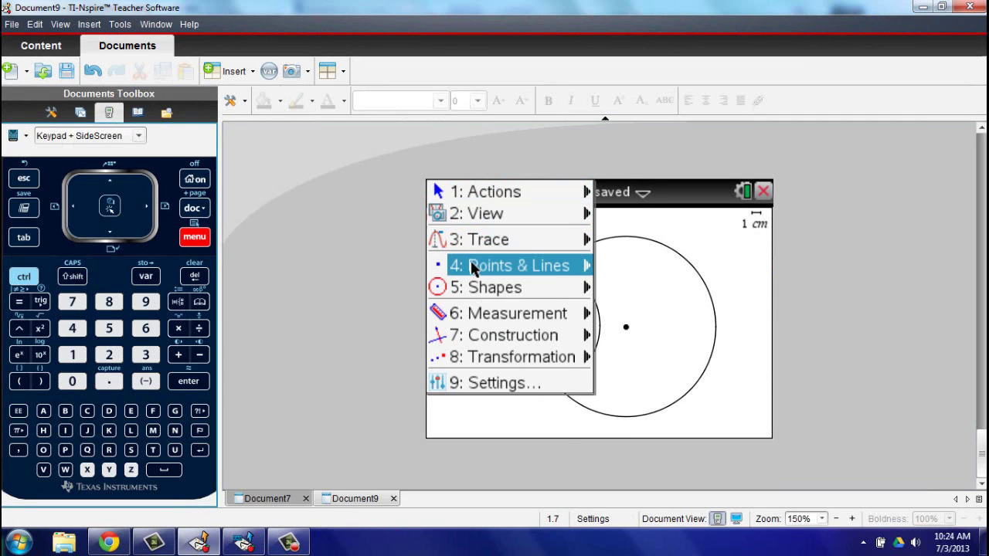
pyautogui.moveTo(473, 267)
pyautogui.click(587, 339)
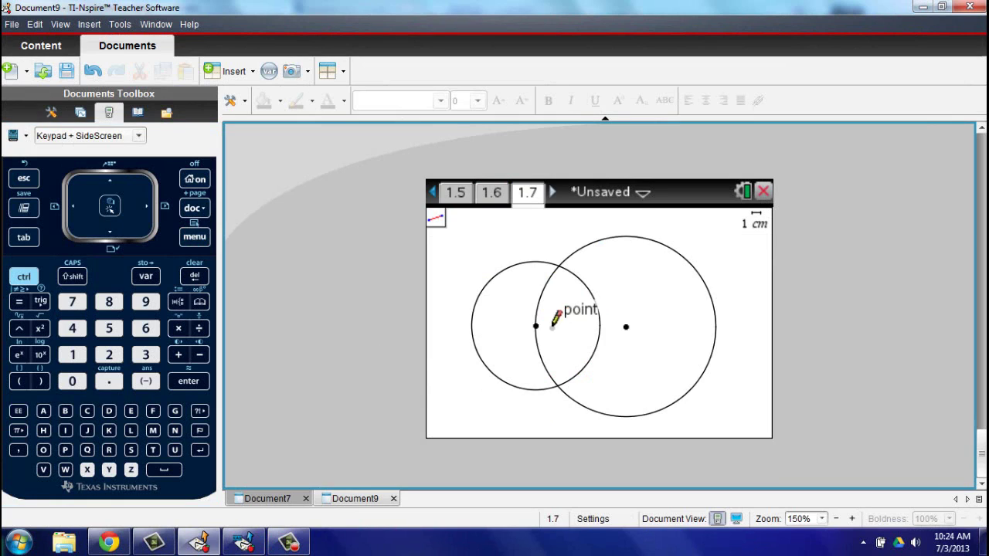
pyautogui.click(536, 326)
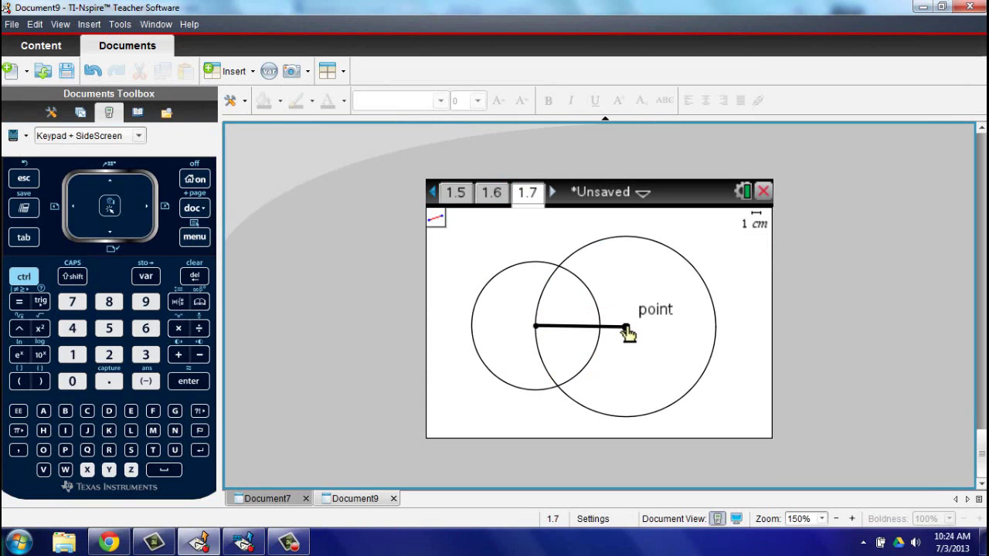
pyautogui.click(559, 265)
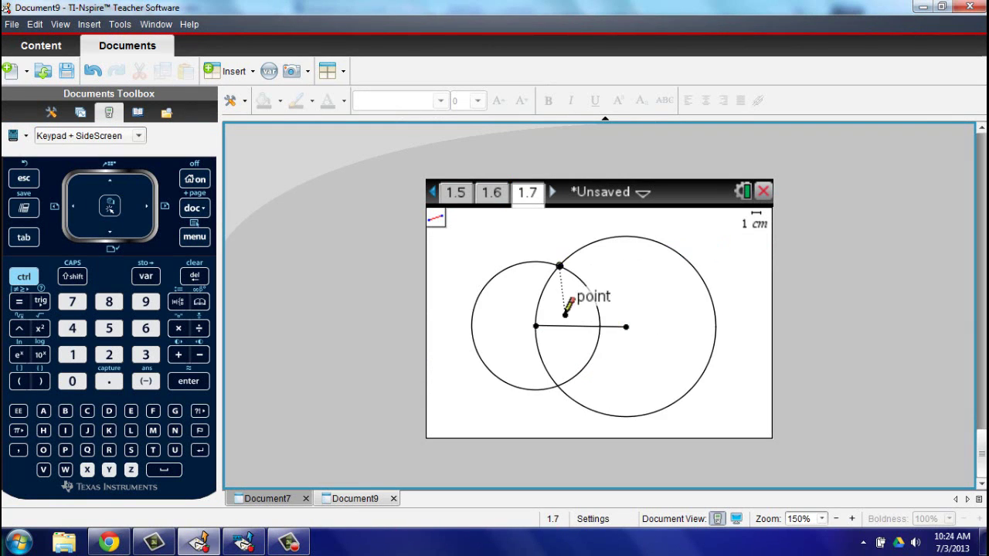
pyautogui.click(556, 385)
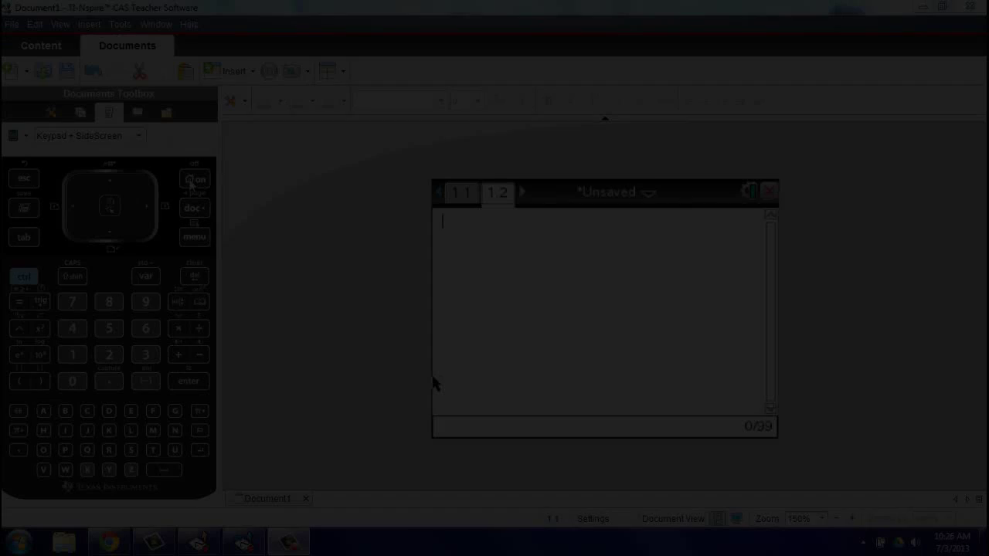
# Add a new calculator page and evaluate x+x to get 2·x
pyautogui.click(193, 180)
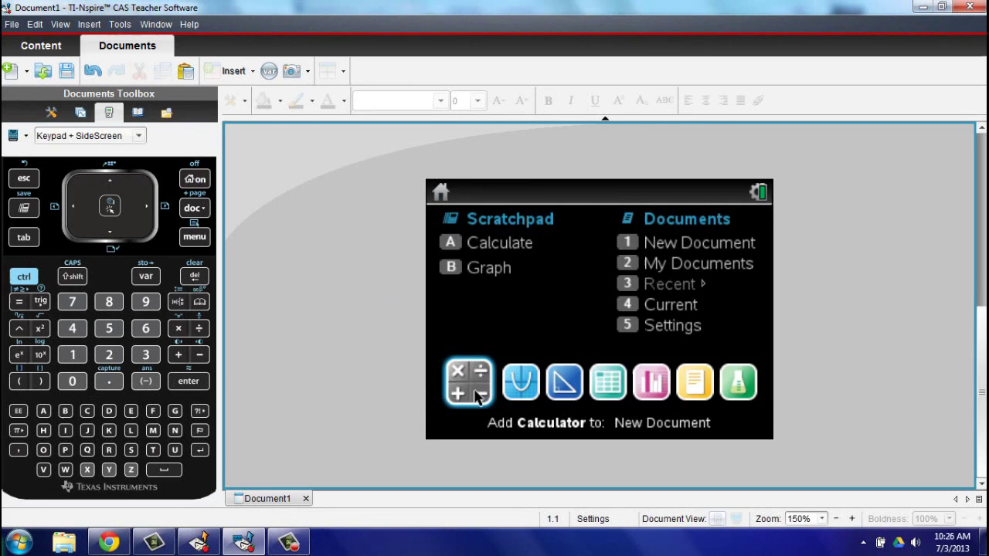
pyautogui.click(464, 383)
pyautogui.click(88, 470)
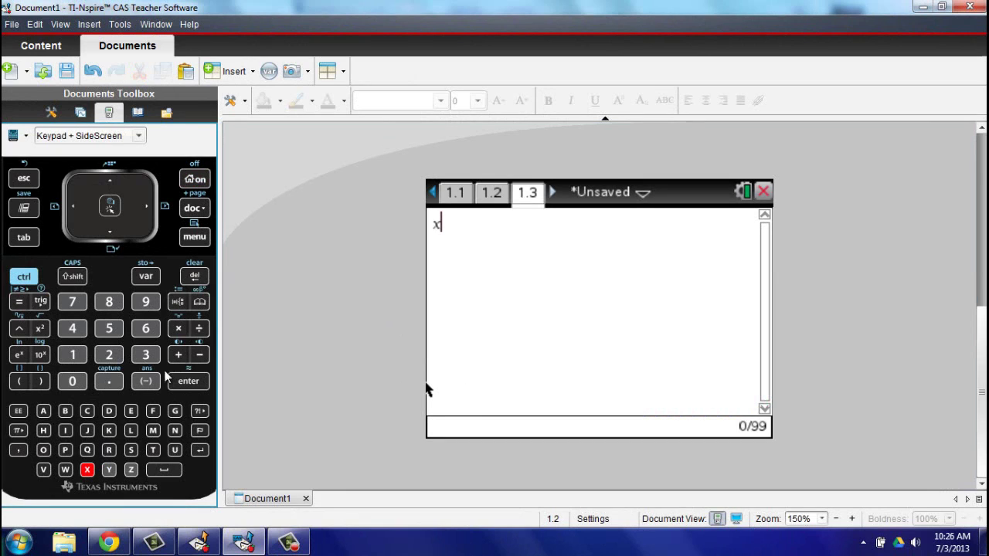
pyautogui.click(177, 358)
pyautogui.click(87, 470)
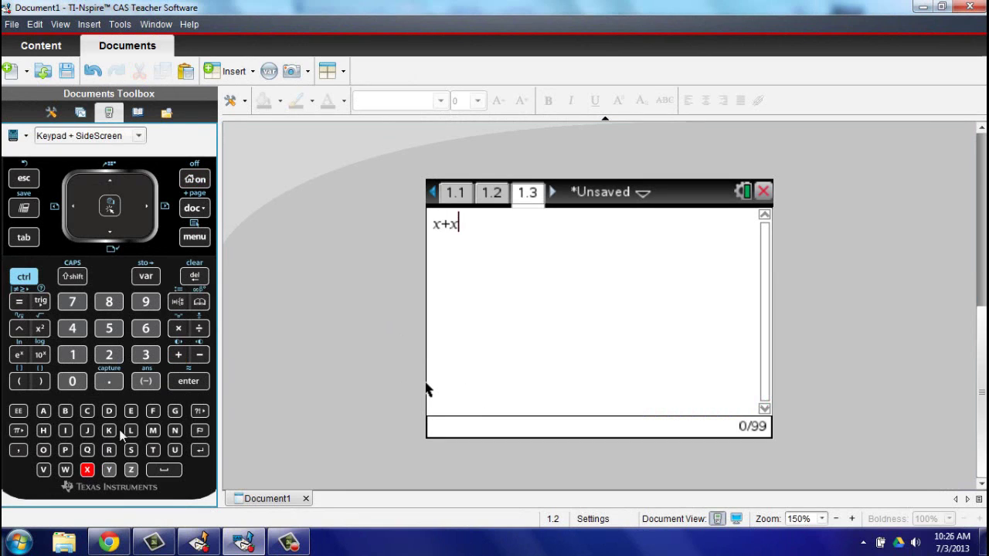
pyautogui.click(186, 381)
# Use the Algebra factor command on x²+7x+12, returning (x+3)·(x+4)
pyautogui.click(203, 238)
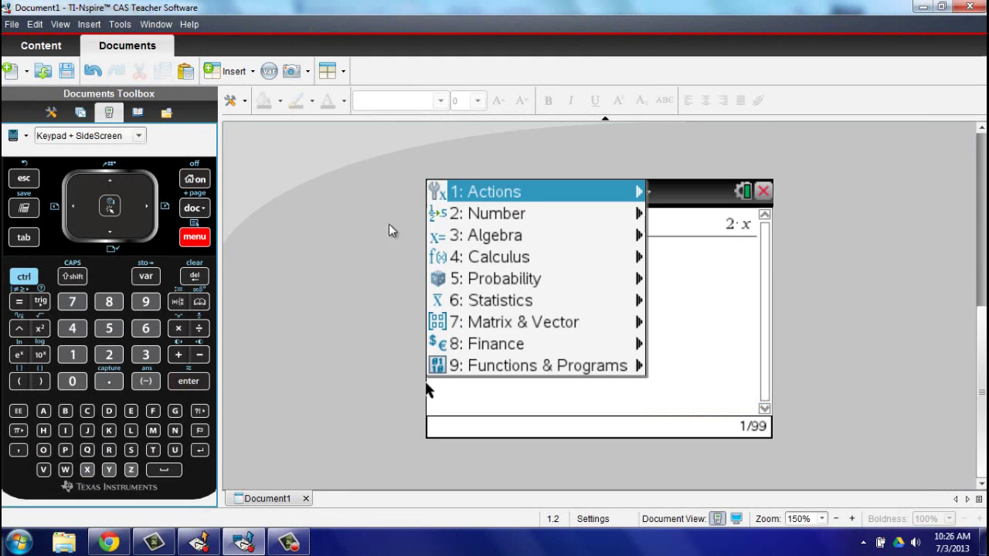
pyautogui.click(498, 235)
pyautogui.click(578, 231)
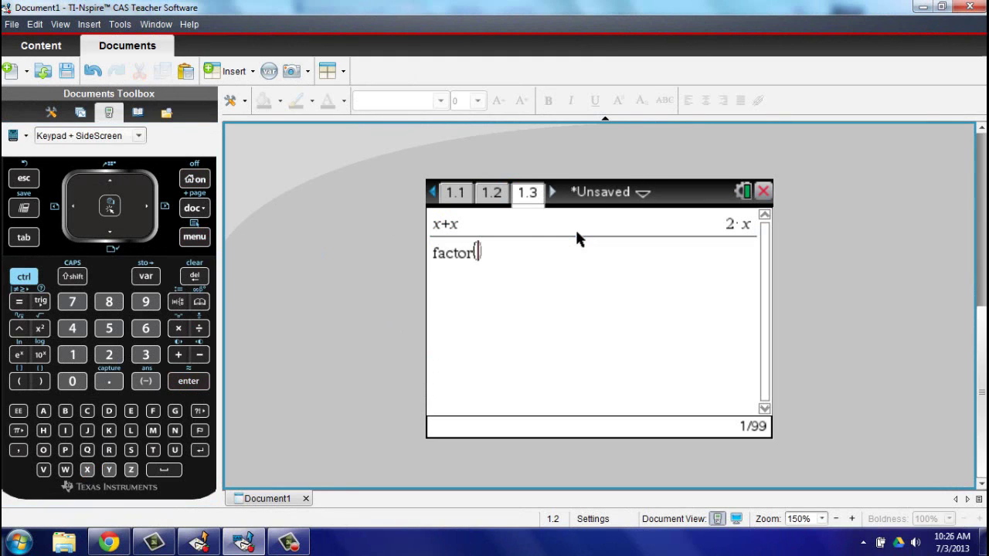
pyautogui.click(88, 469)
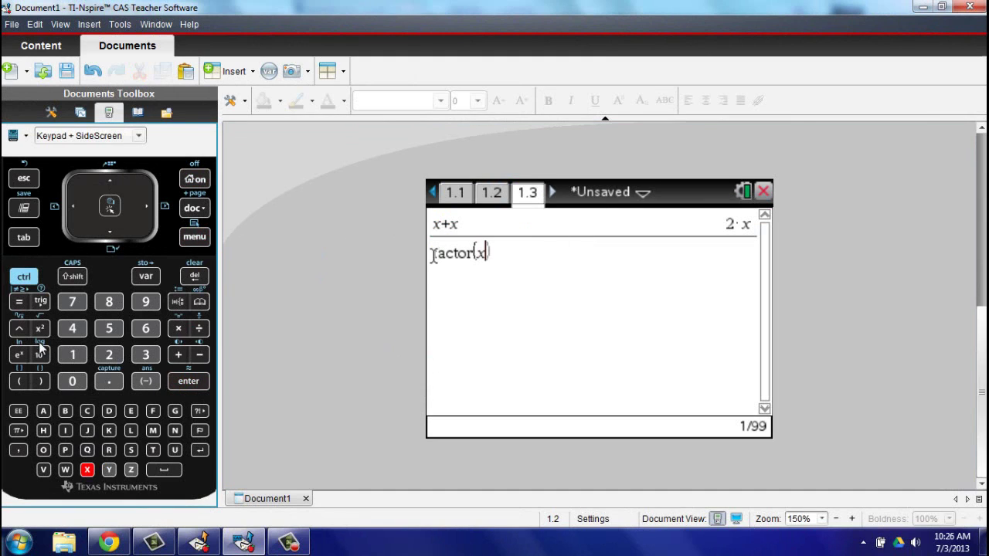
pyautogui.click(39, 328)
pyautogui.click(185, 355)
pyautogui.click(72, 306)
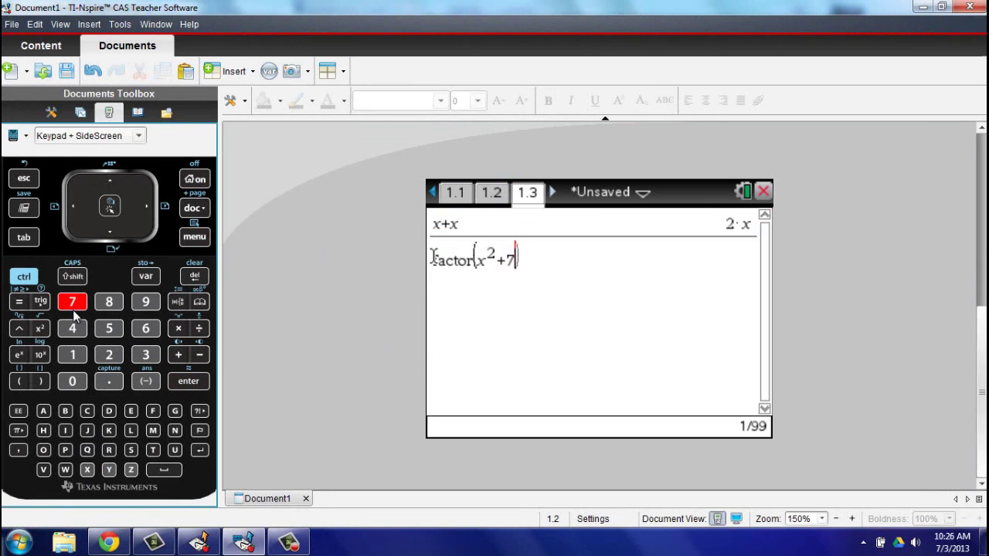
pyautogui.click(87, 470)
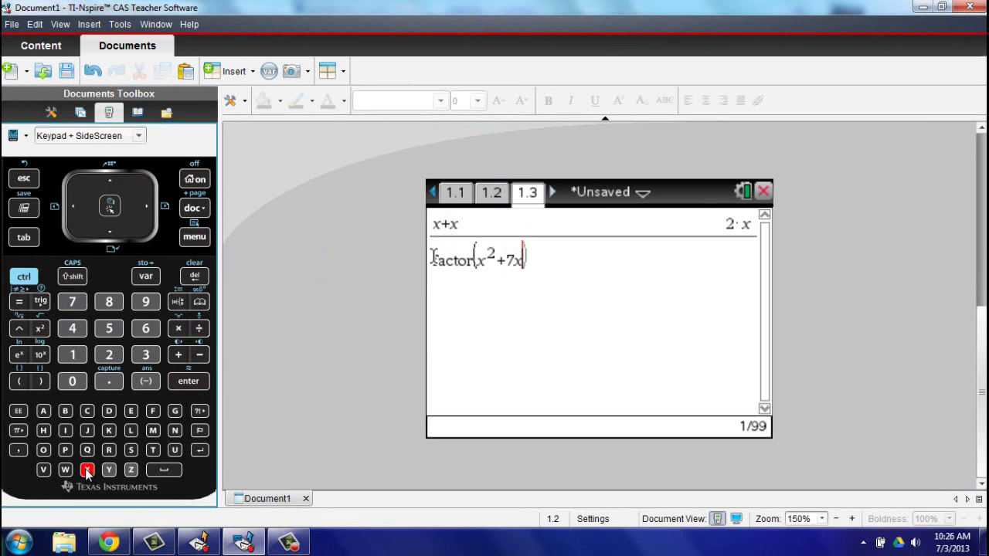
pyautogui.click(180, 354)
pyautogui.click(73, 355)
pyautogui.click(109, 355)
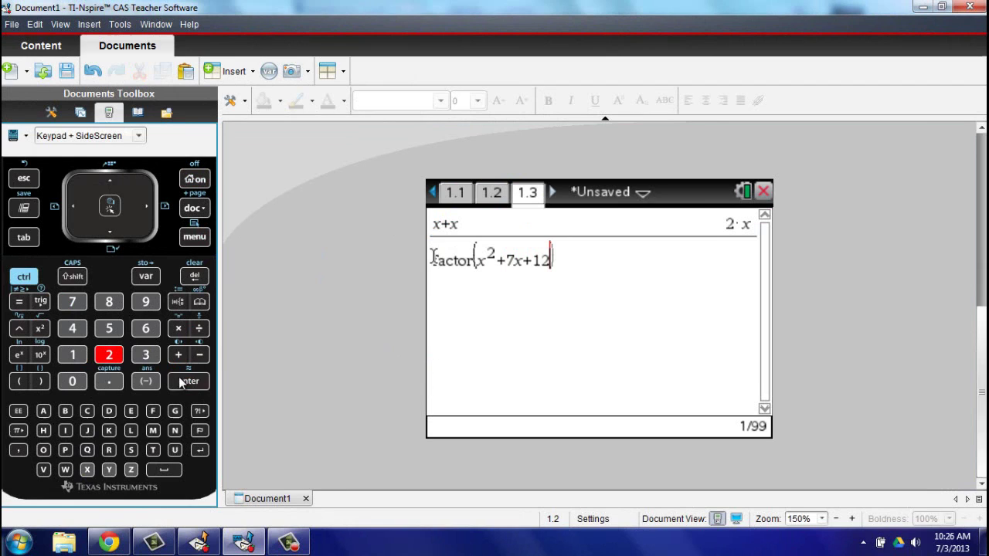
pyautogui.click(188, 382)
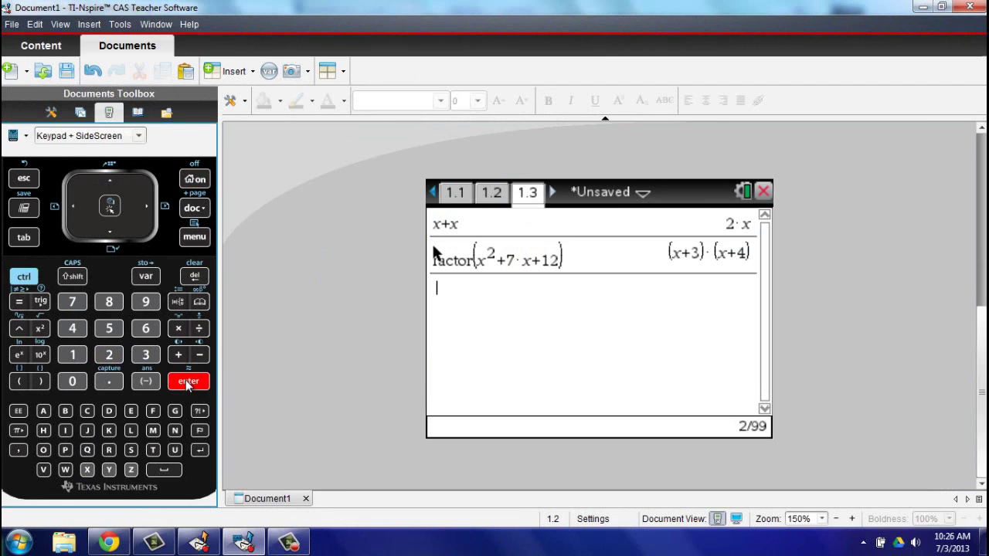
# Insert the integral template, enter x²+2x with dx, and evaluate it
pyautogui.click(178, 301)
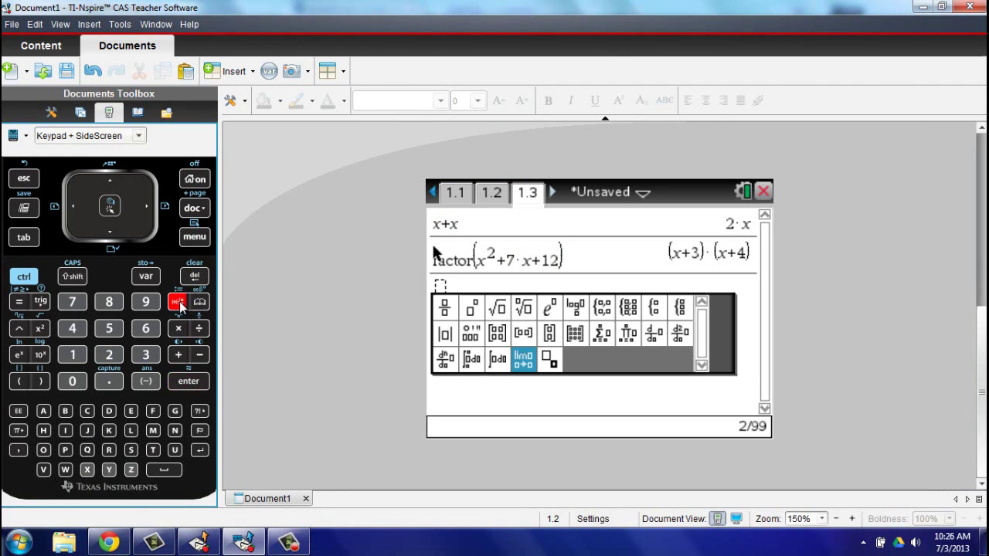
pyautogui.click(497, 362)
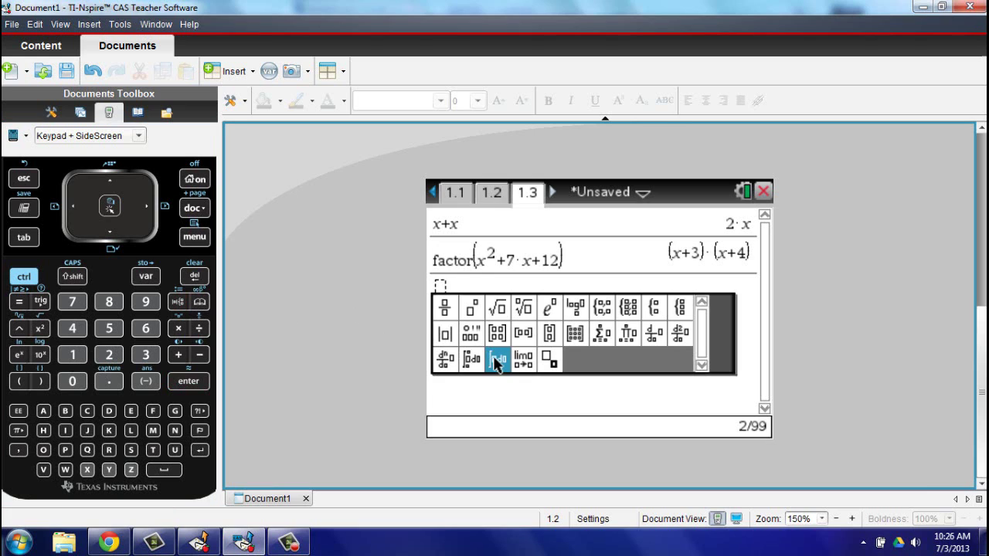
pyautogui.click(497, 361)
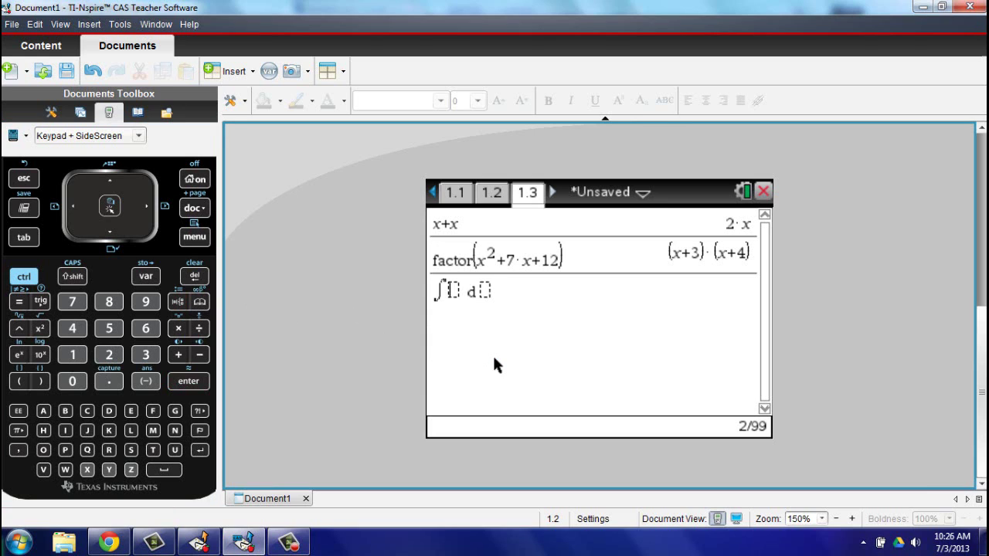
pyautogui.click(87, 471)
pyautogui.click(40, 328)
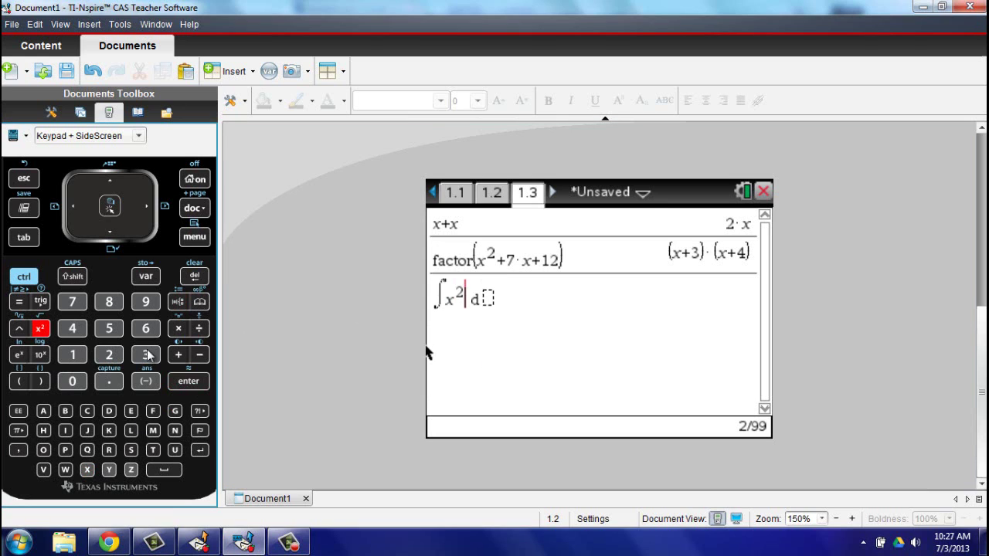
pyautogui.click(177, 355)
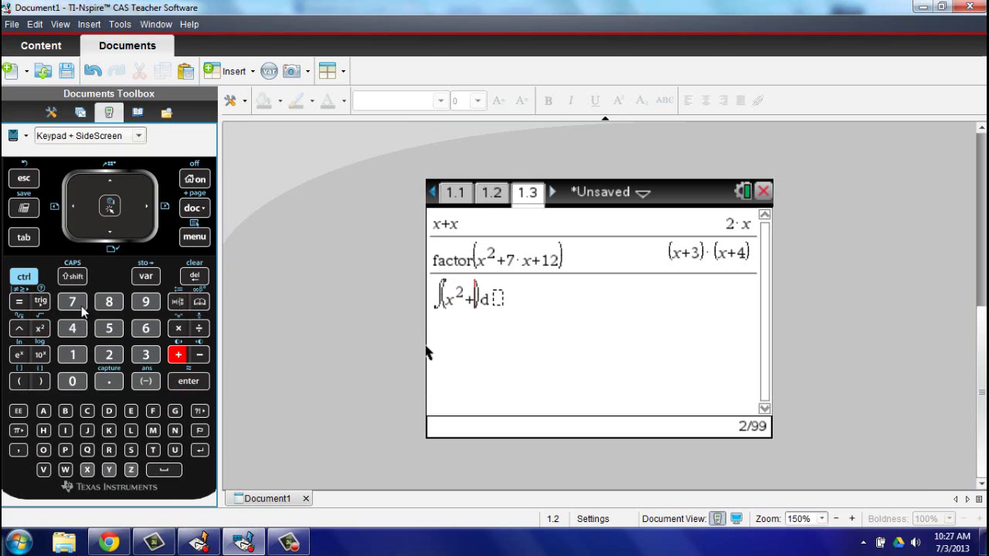
pyautogui.click(111, 358)
pyautogui.click(87, 471)
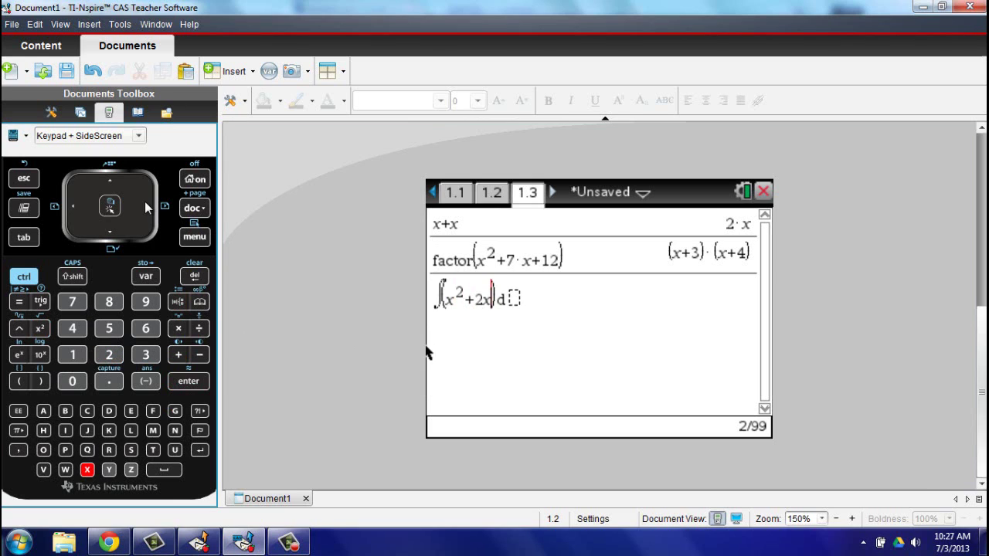
pyautogui.click(147, 207)
pyautogui.click(88, 471)
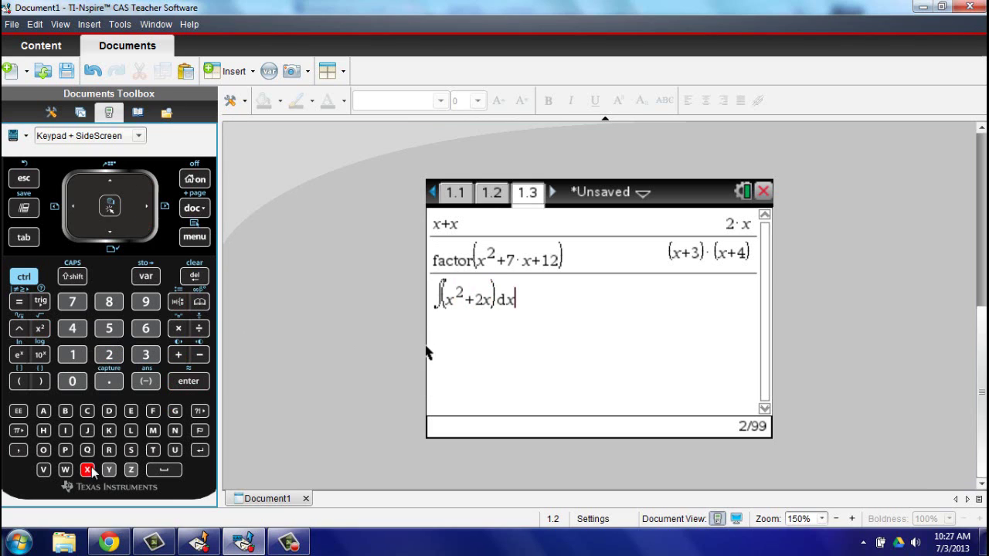
pyautogui.click(188, 383)
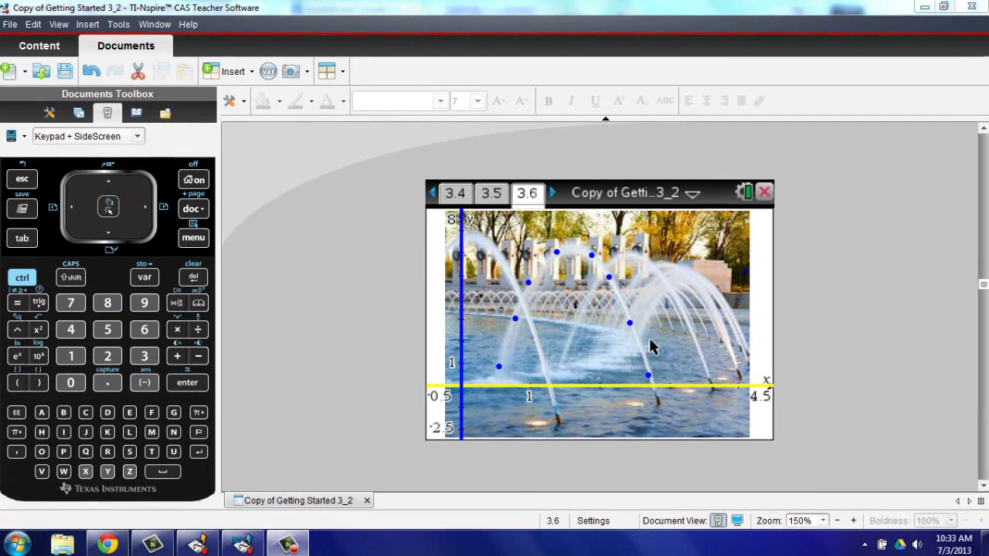
# Drag the empty graph area to shift the axes lower over the fountain photo
pyautogui.moveTo(648, 378)
pyautogui.mouseDown()
pyautogui.moveTo(663, 335)
pyautogui.moveTo(657, 357)
pyautogui.moveTo(752, 376)
pyautogui.moveTo(652, 380)
pyautogui.mouseUp()
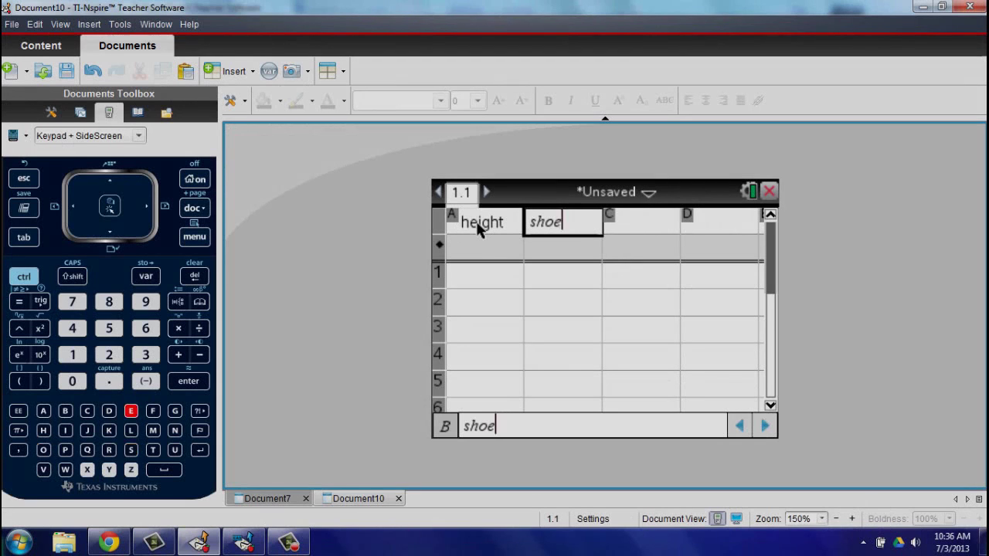
# Name column B 'shoes' and enter heights 60, 62, 63, 65 in column A
pyautogui.write('s')
pyautogui.press('Return')
pyautogui.press('Down')
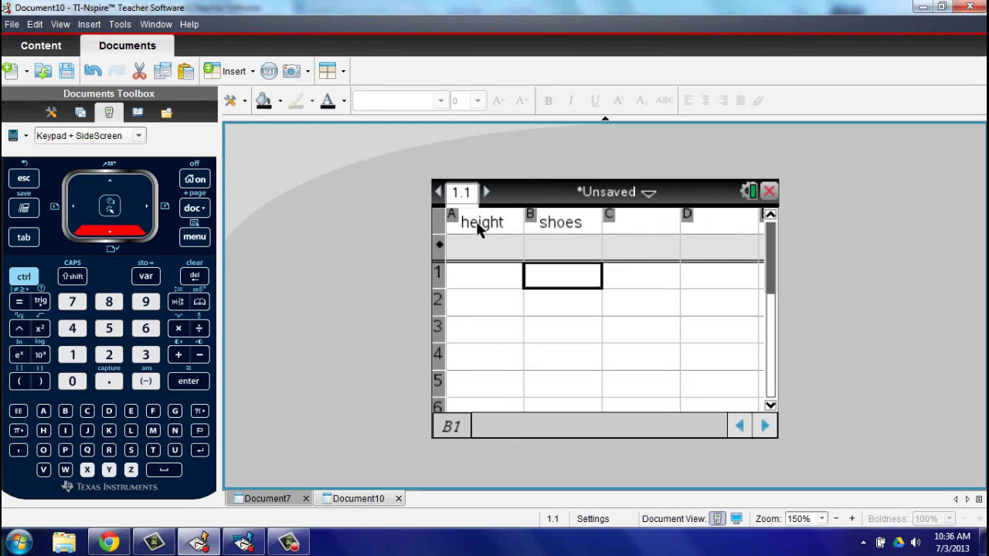
pyautogui.press('Left')
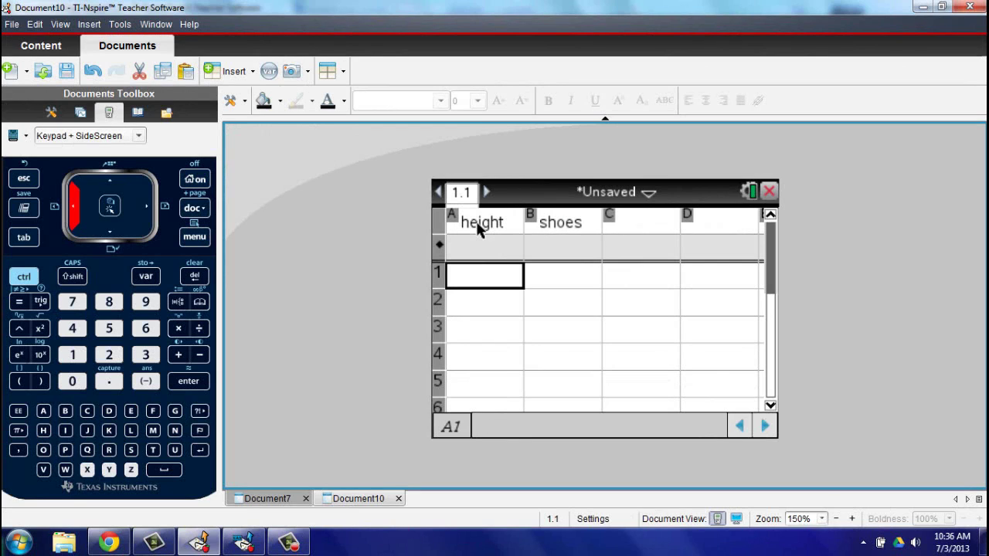
pyautogui.write('60')
pyautogui.press('Return')
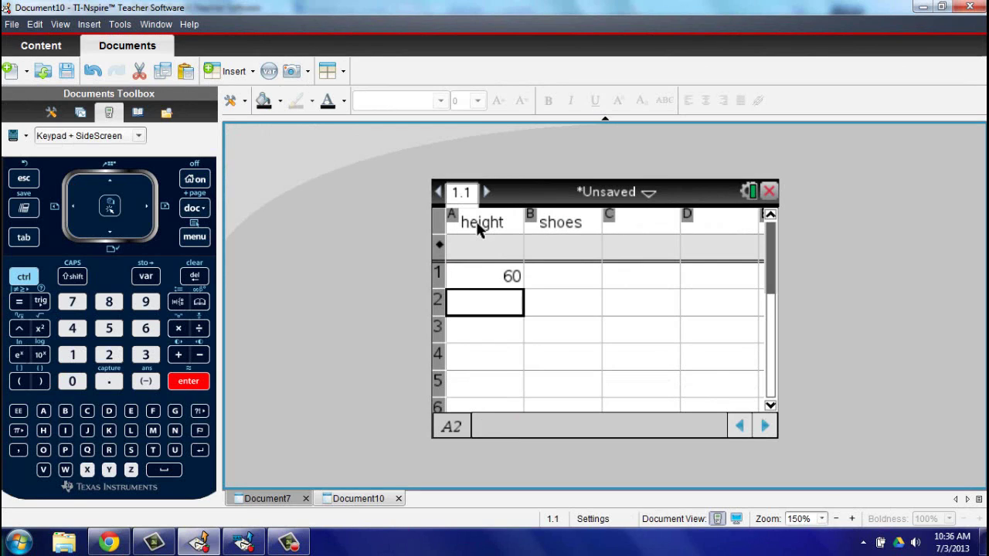
pyautogui.write('62')
pyautogui.press('Return')
pyautogui.write('63')
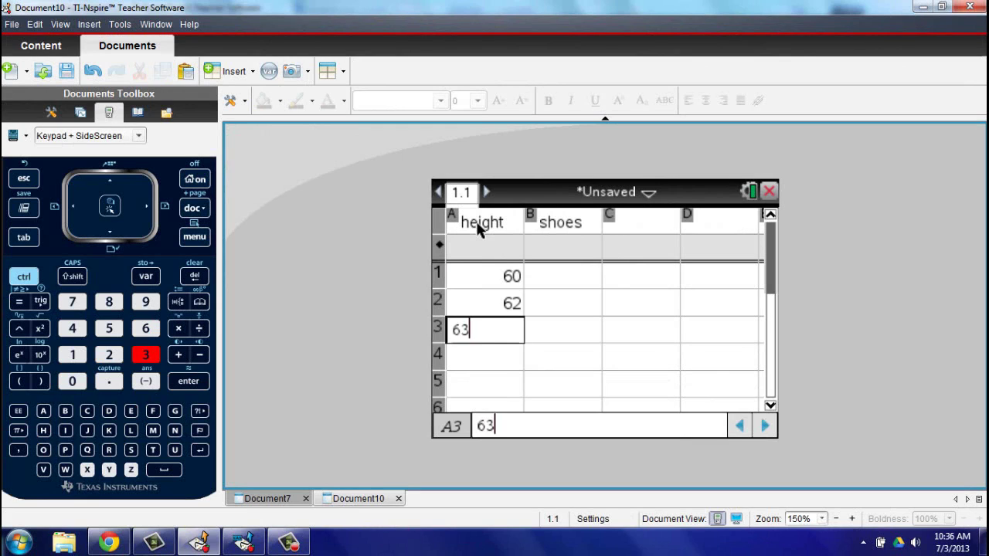
pyautogui.press('Return')
pyautogui.write('65')
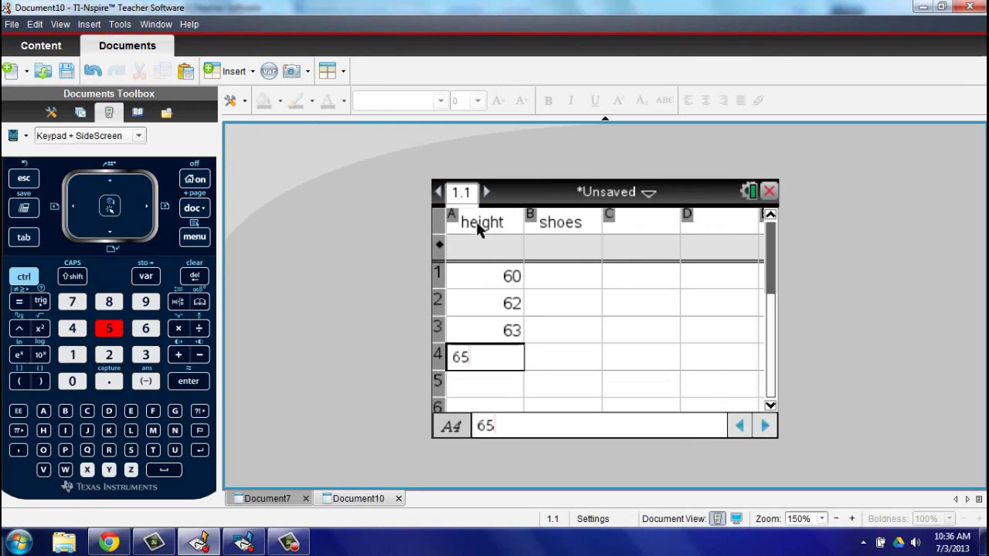
pyautogui.press('Return')
# Enter shoe sizes 5, 5.5, 6 and 7 in column B
pyautogui.press('Right')
pyautogui.press('Up')
pyautogui.press('Up')
pyautogui.press('Up')
pyautogui.press('Up')
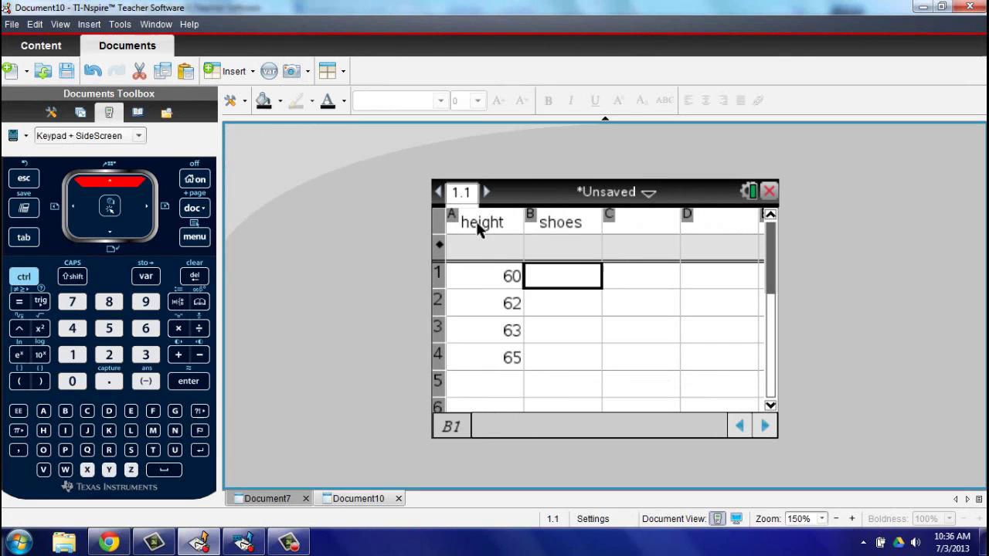
pyautogui.write('5')
pyautogui.press('Return')
pyautogui.write('5.5')
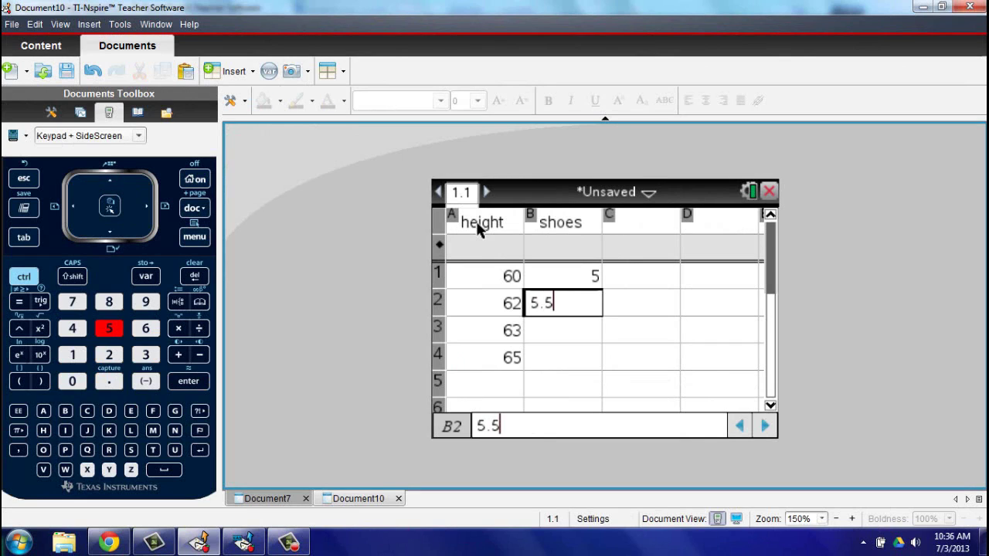
pyautogui.press('Down')
pyautogui.write('6')
pyautogui.press('Down')
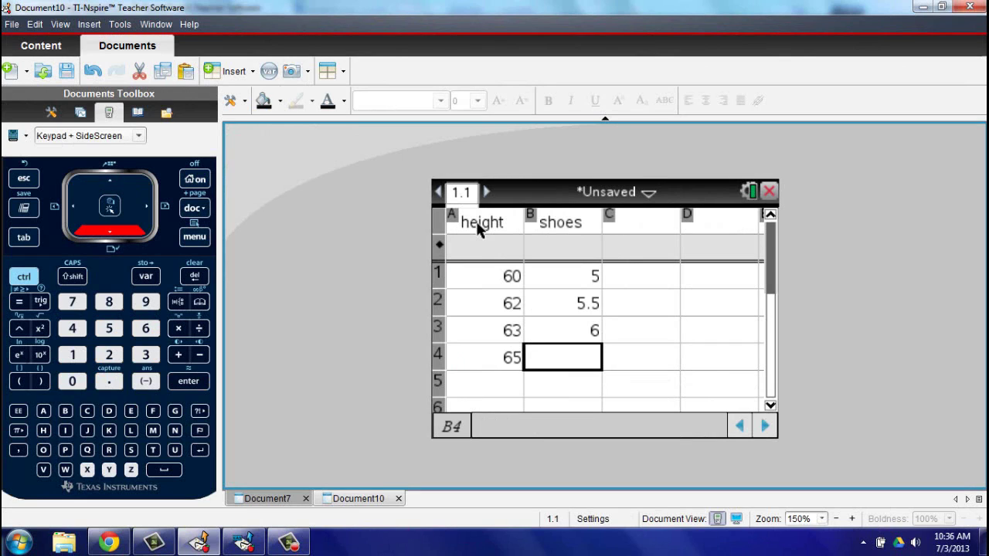
pyautogui.write('7')
pyautogui.press('Down')
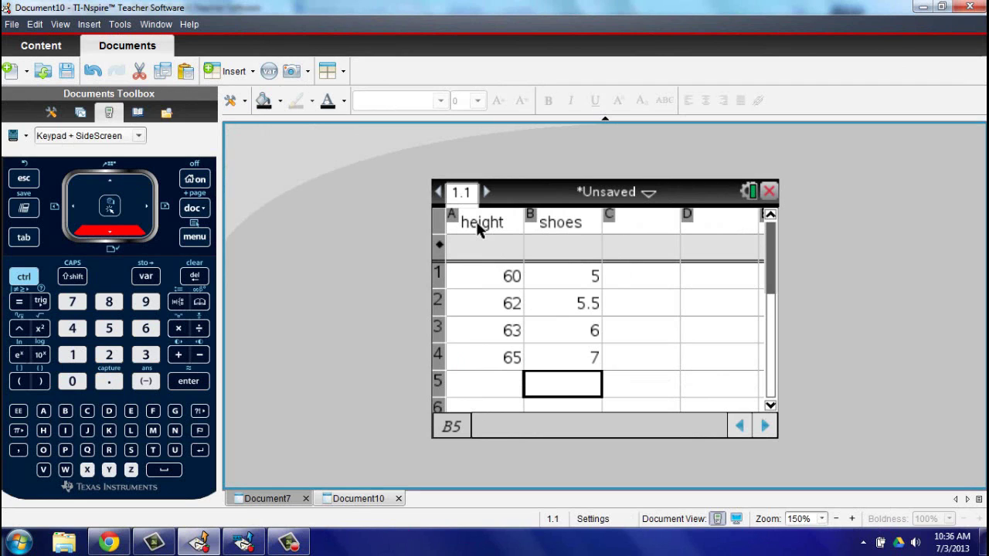
# Add a Data & Statistics page with height on the x-axis and shoes on the y-axis
pyautogui.click(195, 179)
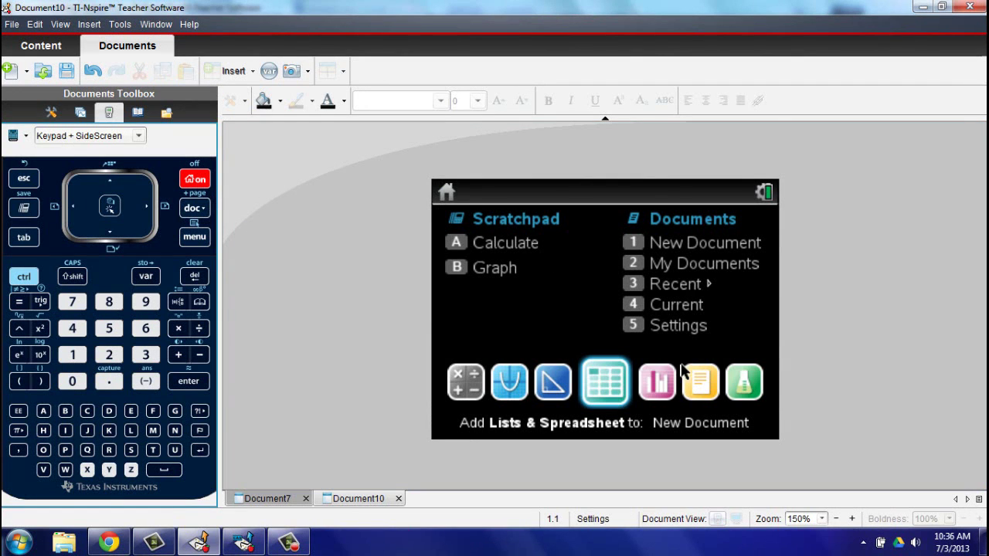
pyautogui.click(657, 383)
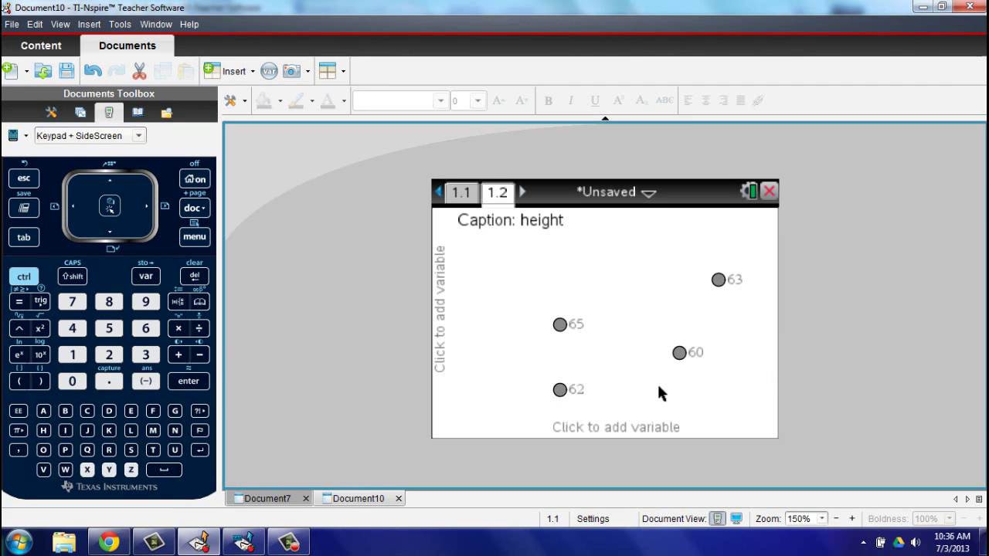
pyautogui.click(592, 423)
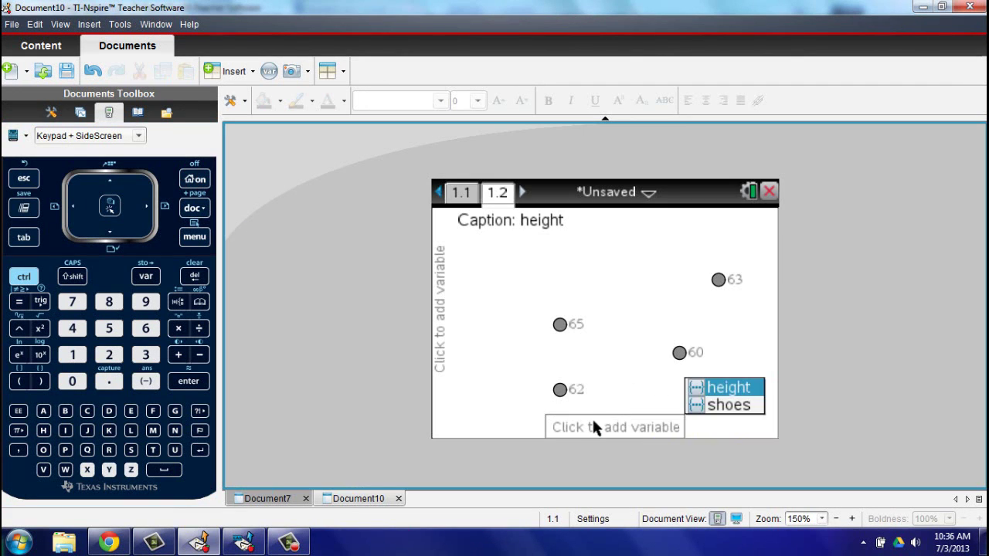
pyautogui.click(714, 389)
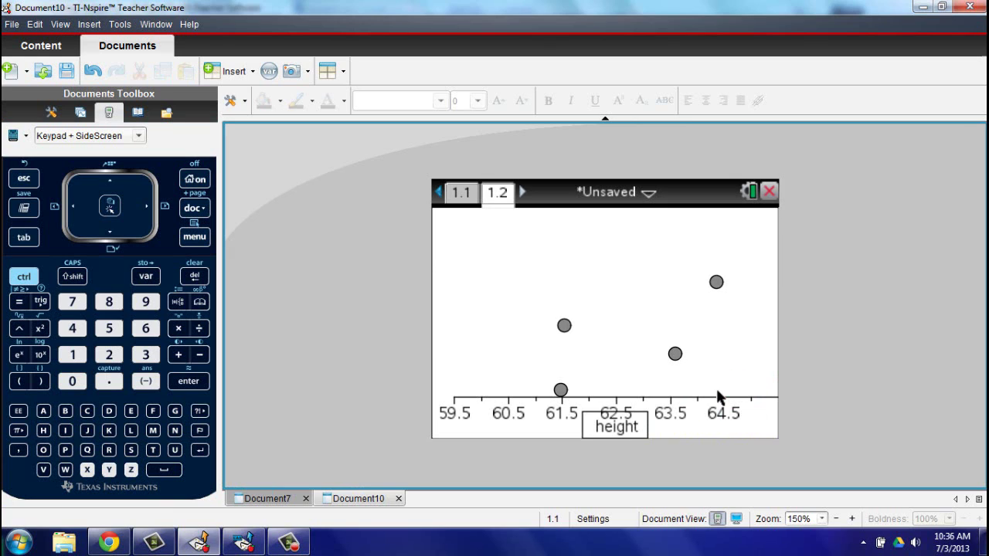
pyautogui.click(448, 303)
pyautogui.click(494, 294)
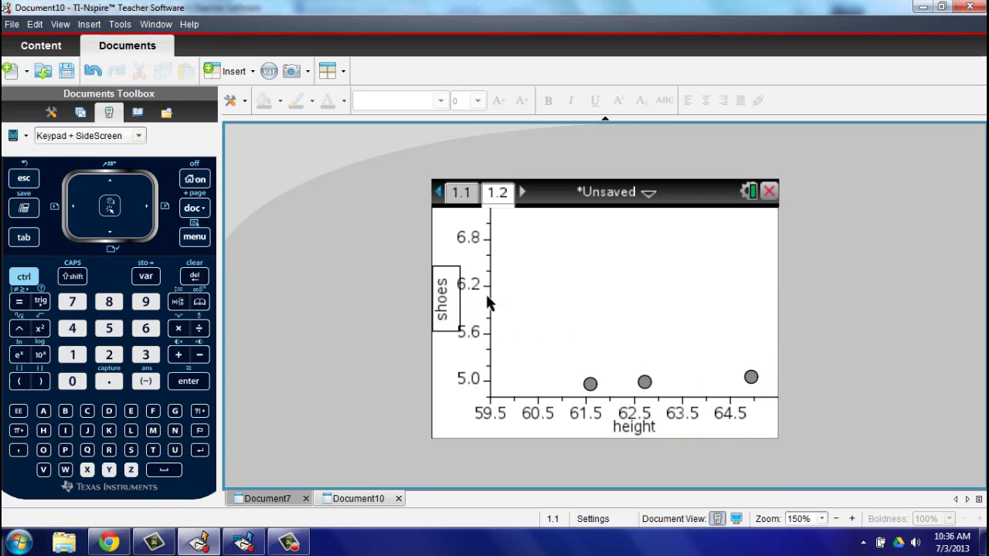